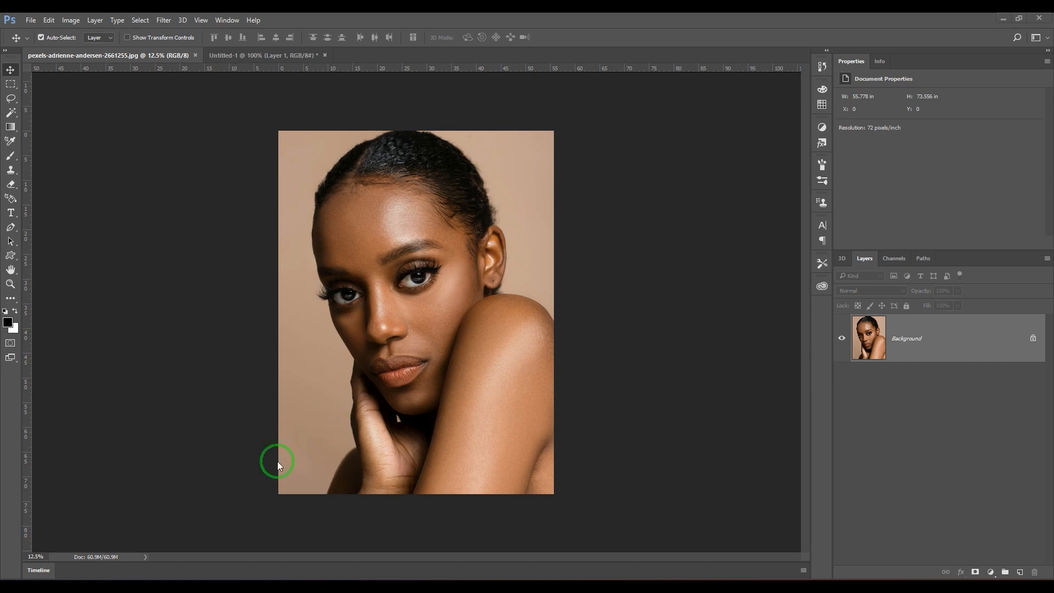
# Convert the locked background into a regular layer and duplicate it twice, with the second copy beneath the first.
pyautogui.doubleClick(968, 349)
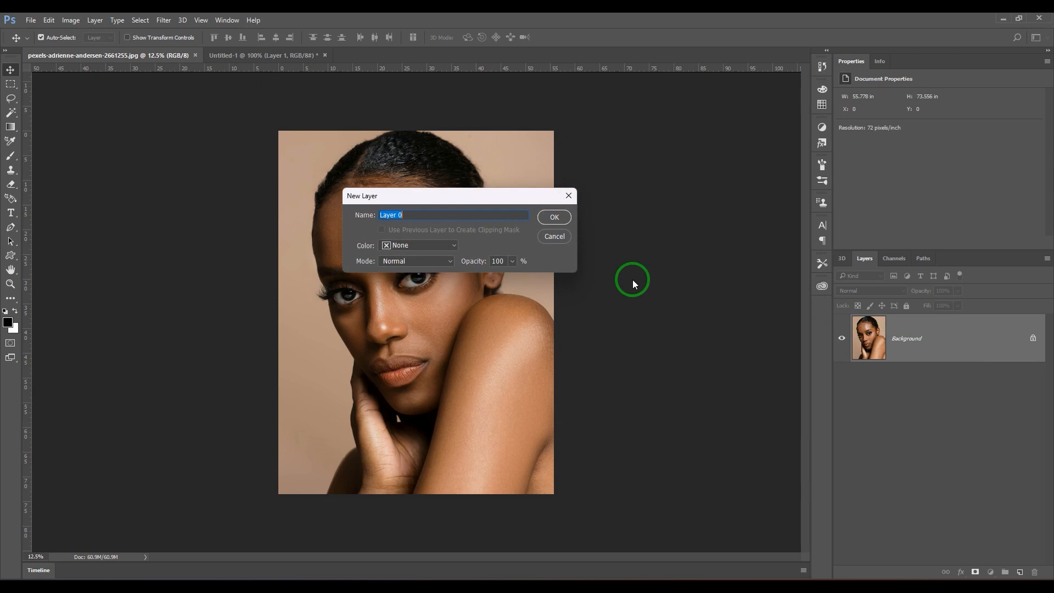
pyautogui.click(556, 216)
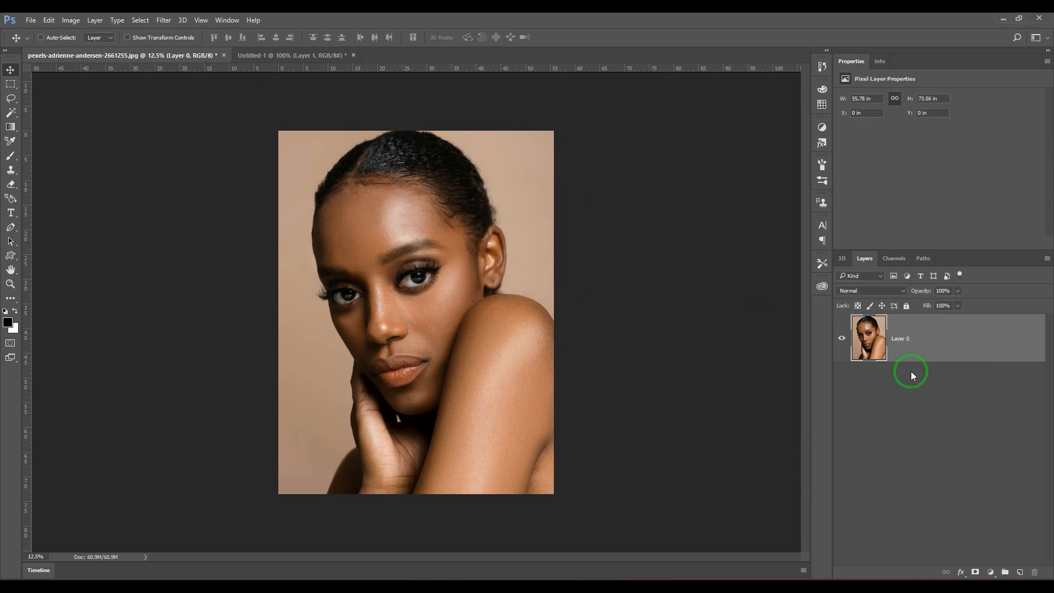
pyautogui.hotkey('ctrl', 'j')
pyautogui.moveTo(931, 349); pyautogui.dragTo(932, 377)
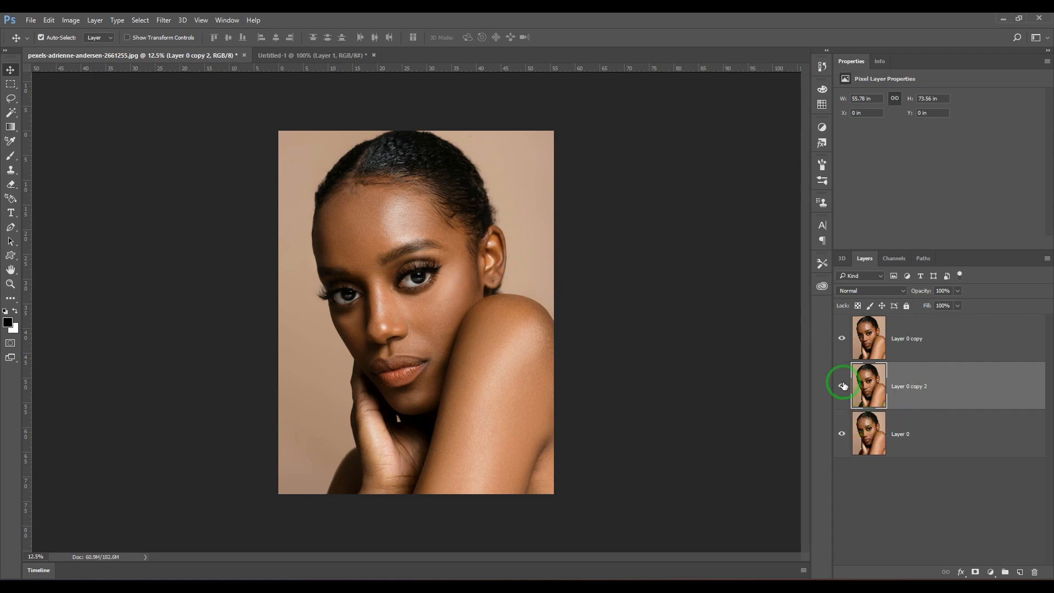
pyautogui.click(904, 354)
pyautogui.click(910, 394)
pyautogui.click(922, 340)
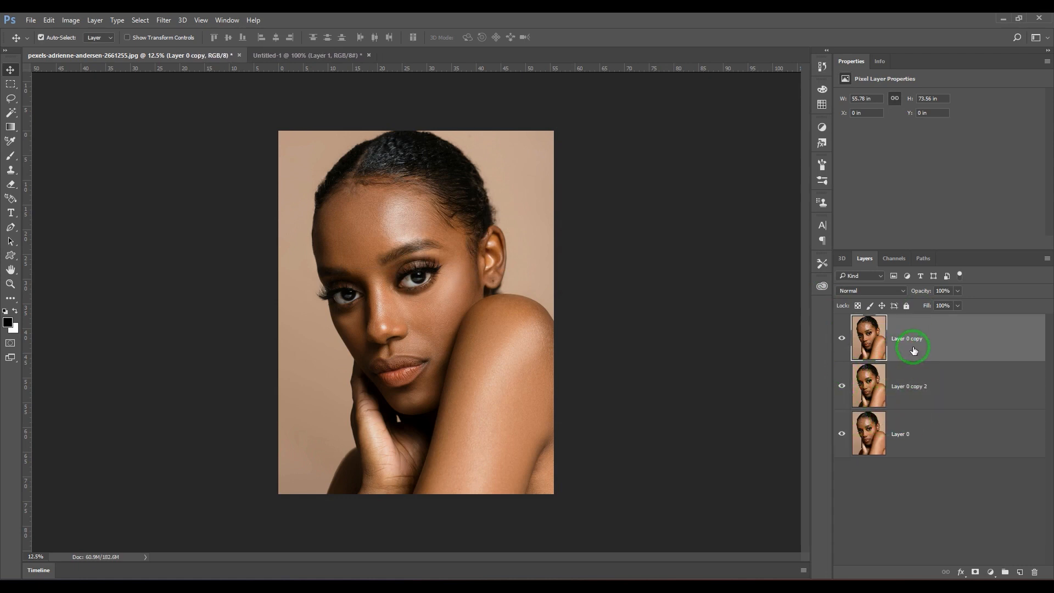
# Hide the top portrait copy and set the middle copy's brightness to -150.
pyautogui.click(842, 338)
pyautogui.click(938, 387)
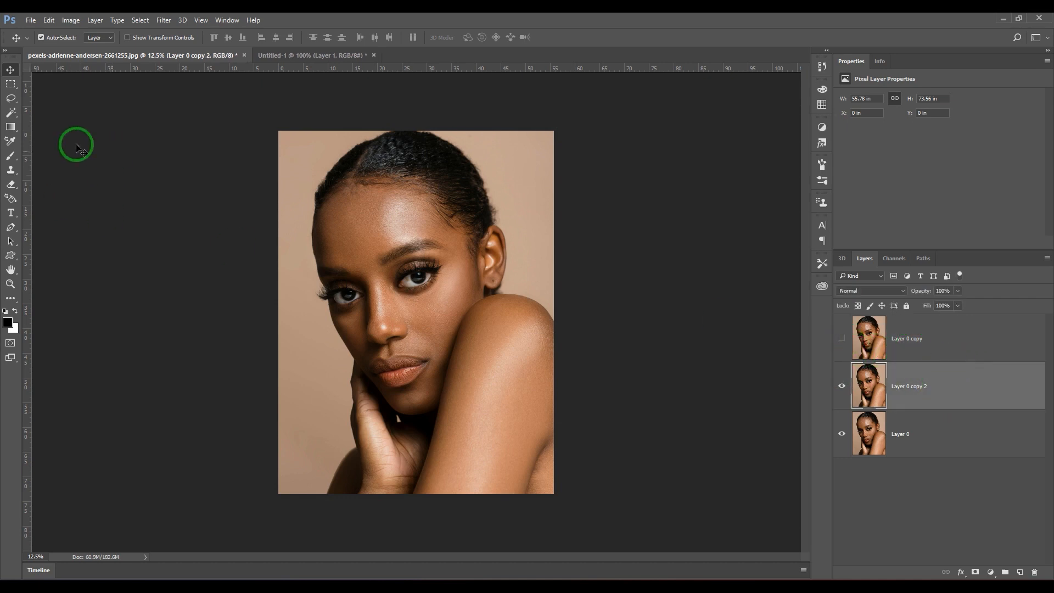
pyautogui.click(93, 22)
pyautogui.moveTo(75, 22)
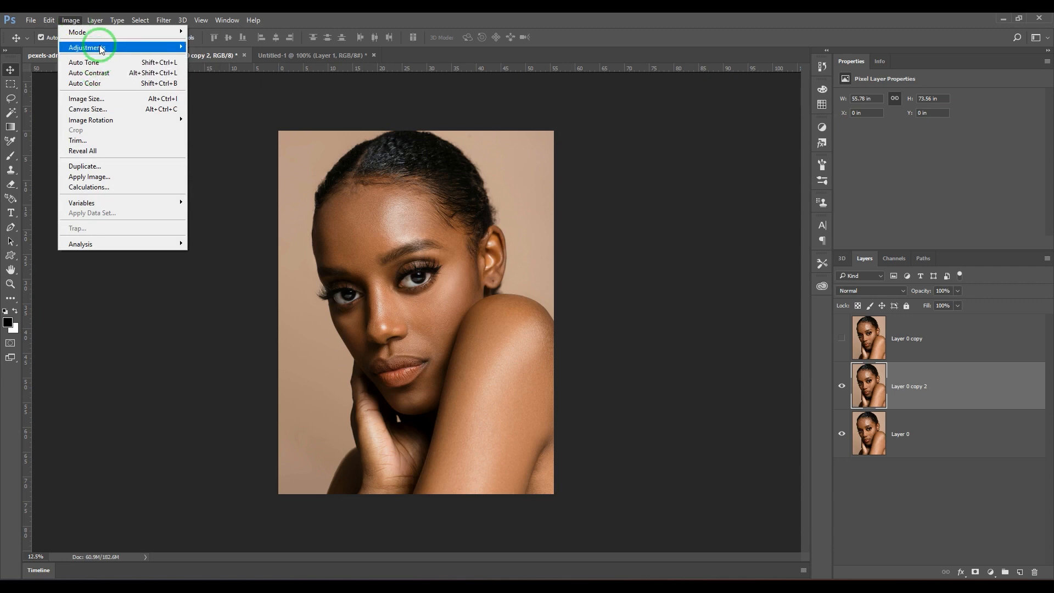
pyautogui.moveTo(90, 48)
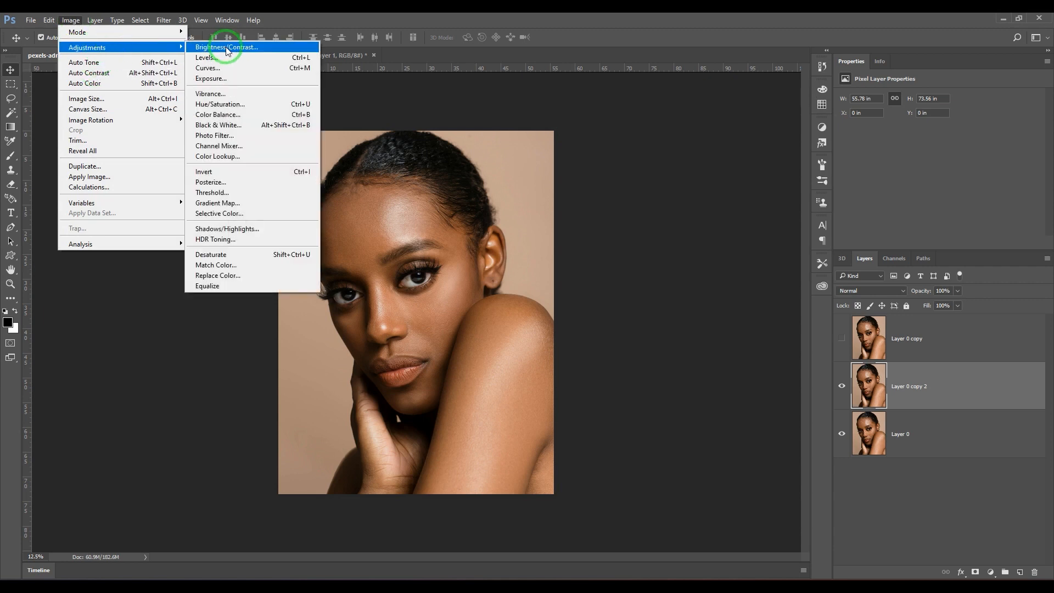
pyautogui.click(227, 49)
pyautogui.moveTo(571, 197); pyautogui.dragTo(533, 193)
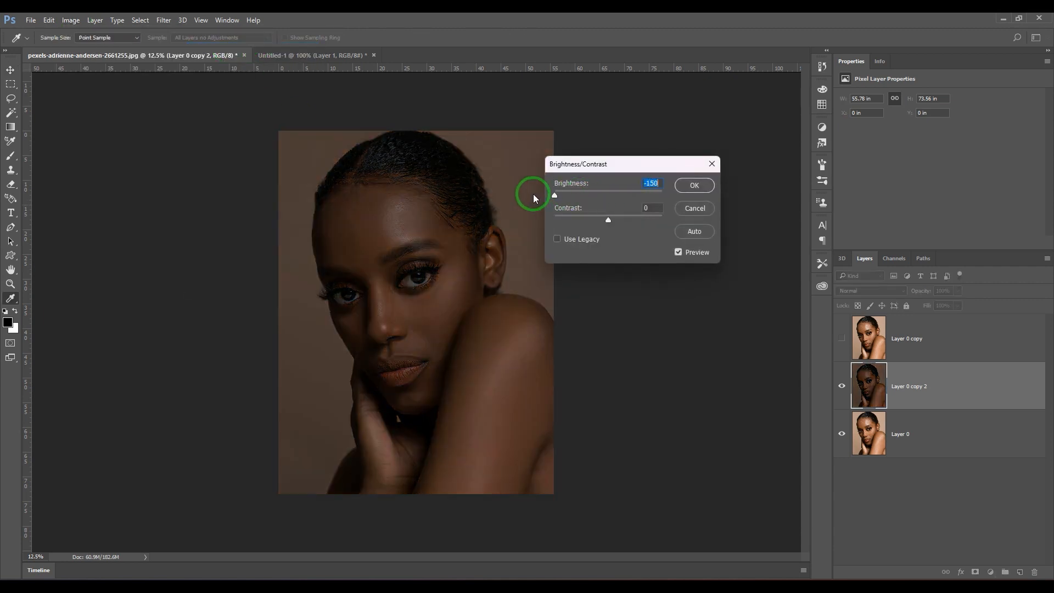
pyautogui.click(693, 185)
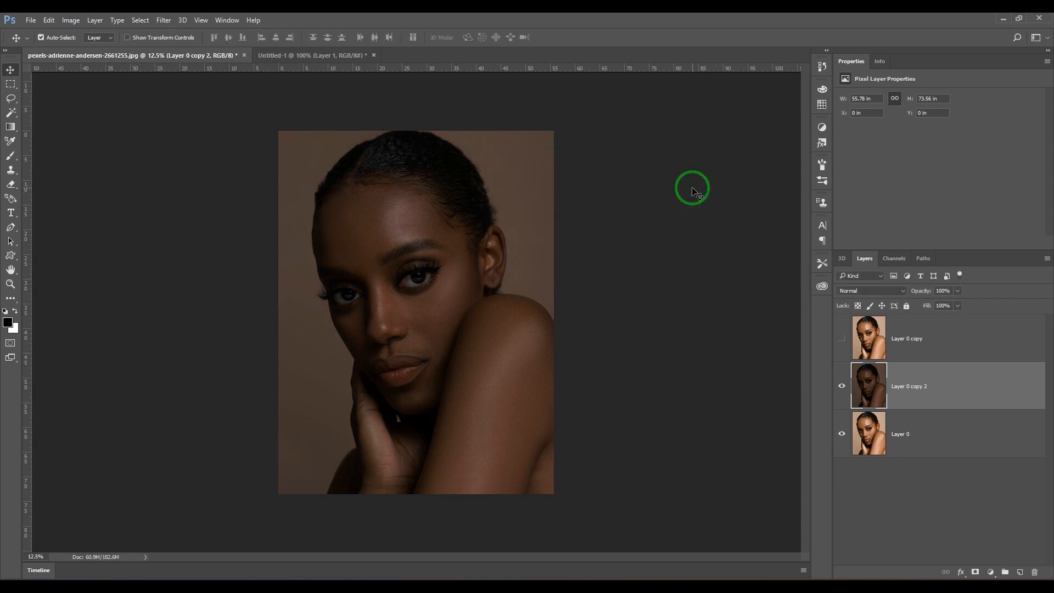
# Start a Curves adjustment on the darkened middle copy and lower the red channel's white point to output 173.
pyautogui.click(72, 20)
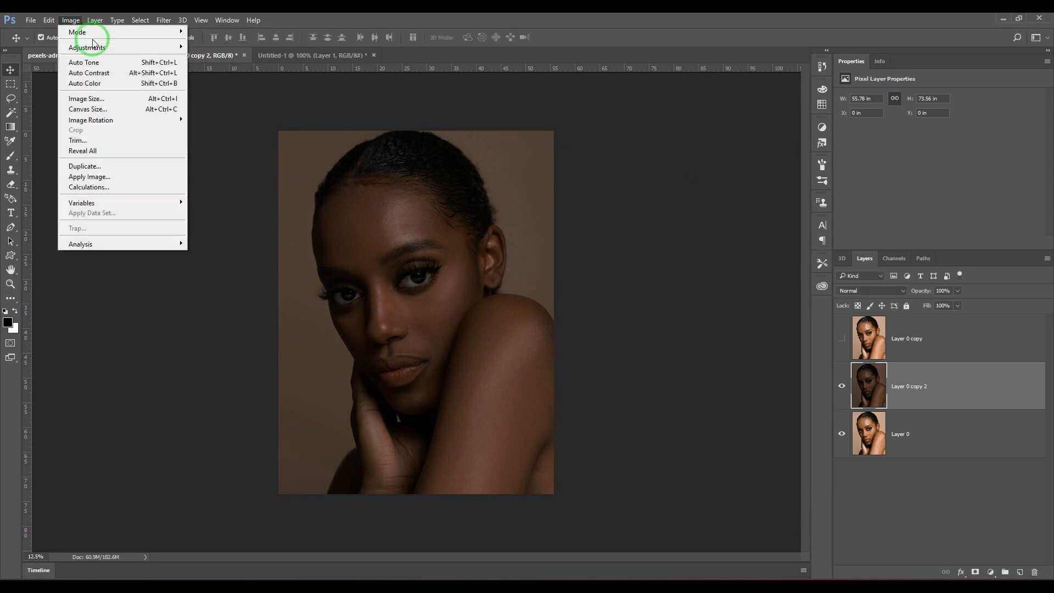
pyautogui.moveTo(137, 47)
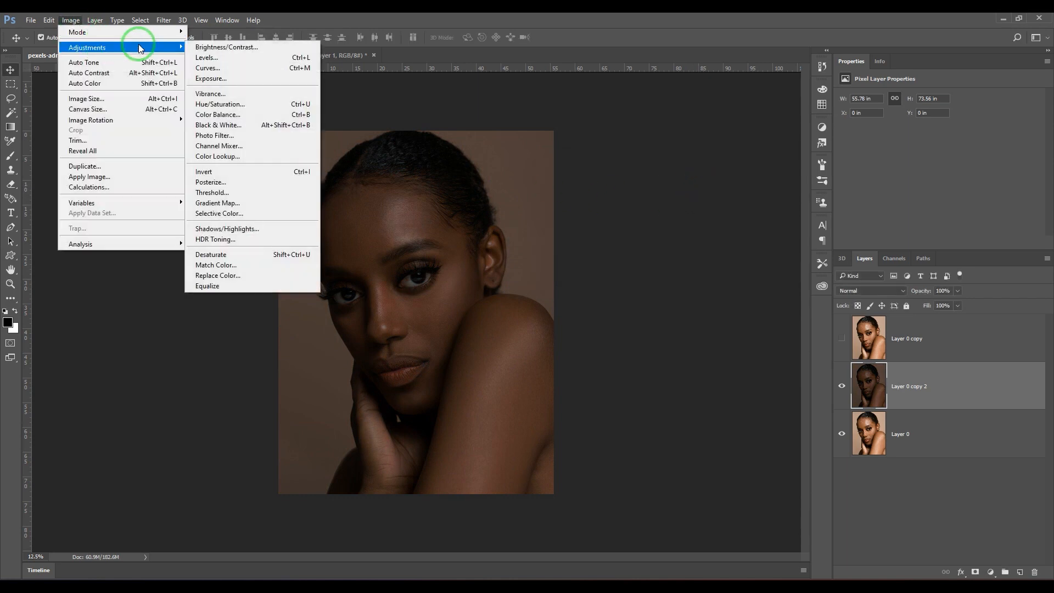
pyautogui.click(261, 68)
pyautogui.click(648, 163)
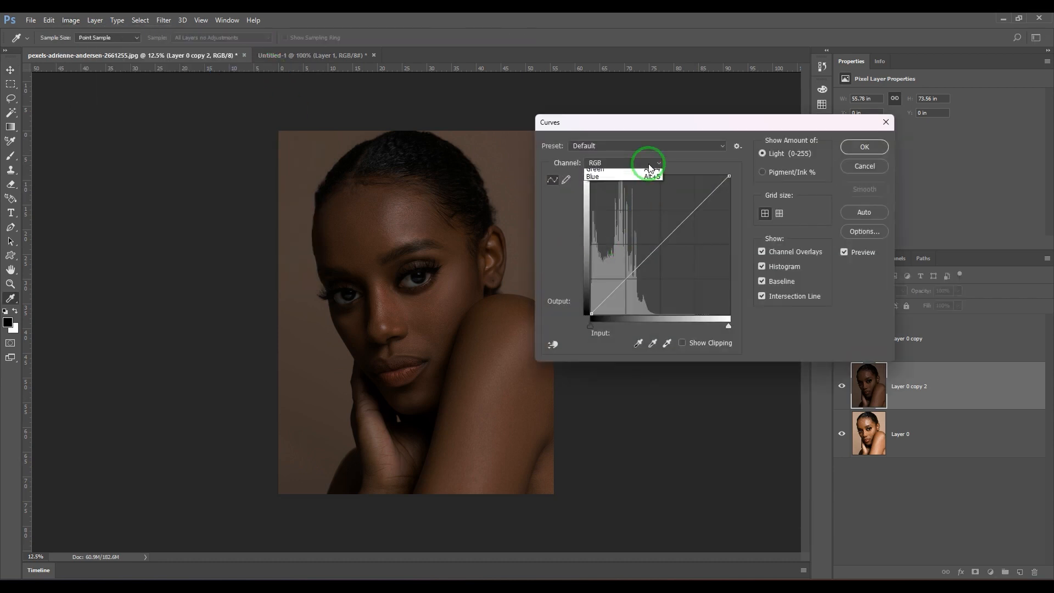
pyautogui.click(649, 181)
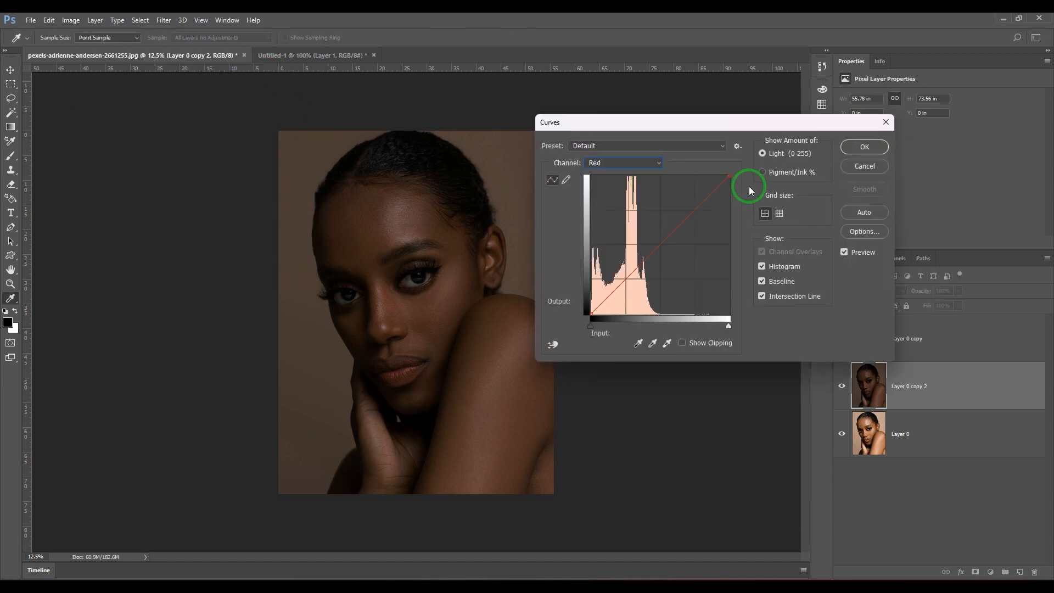
pyautogui.moveTo(729, 175); pyautogui.dragTo(729, 220)
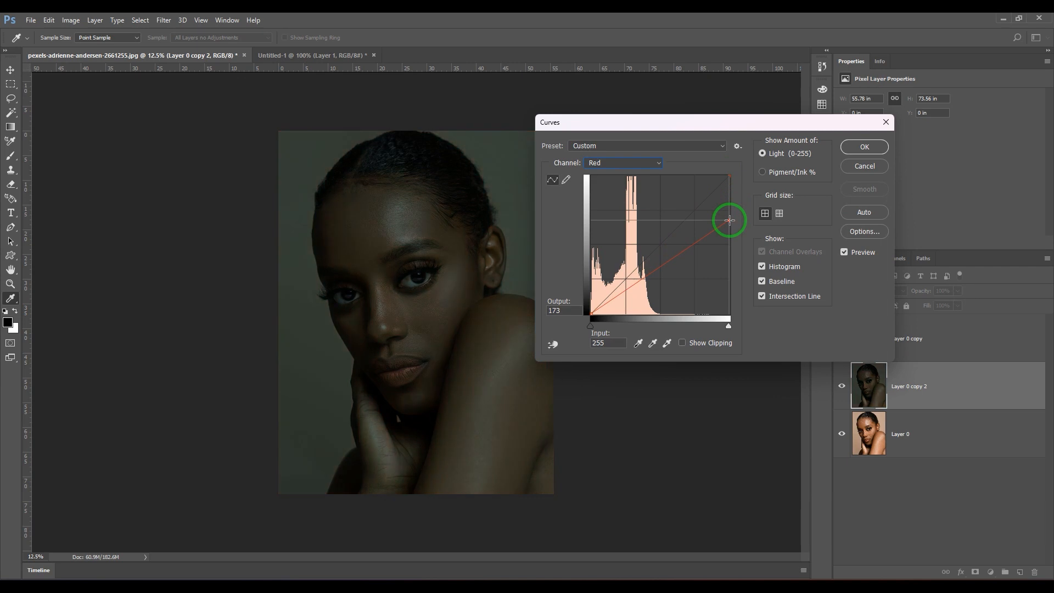
# Lower the green curve's white point to output 219 and the red curve's to 133, and apply the adjustment.
pyautogui.click(647, 163)
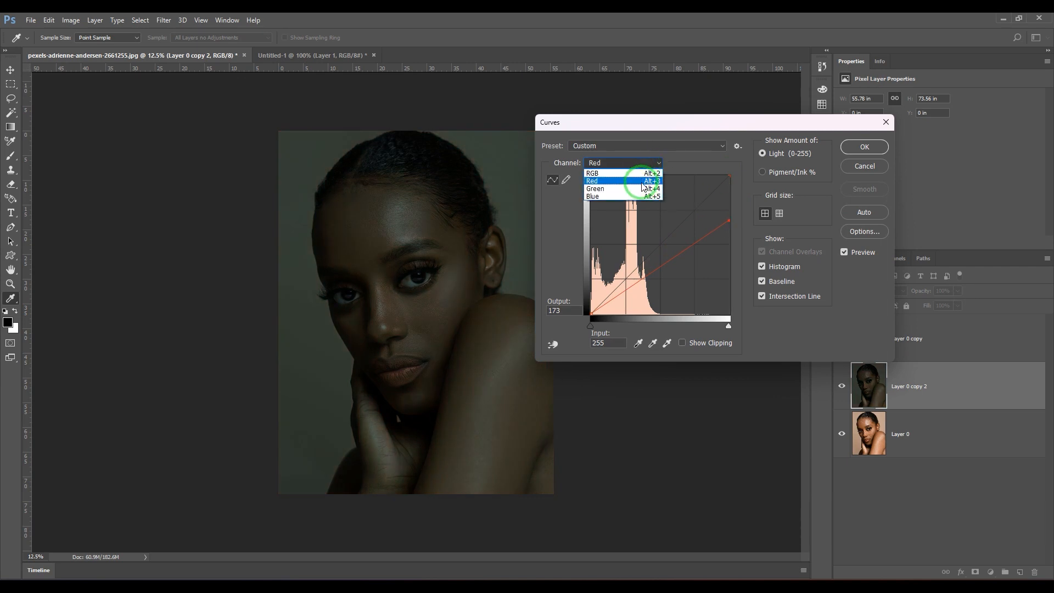
pyautogui.click(640, 188)
pyautogui.moveTo(729, 175); pyautogui.dragTo(730, 196)
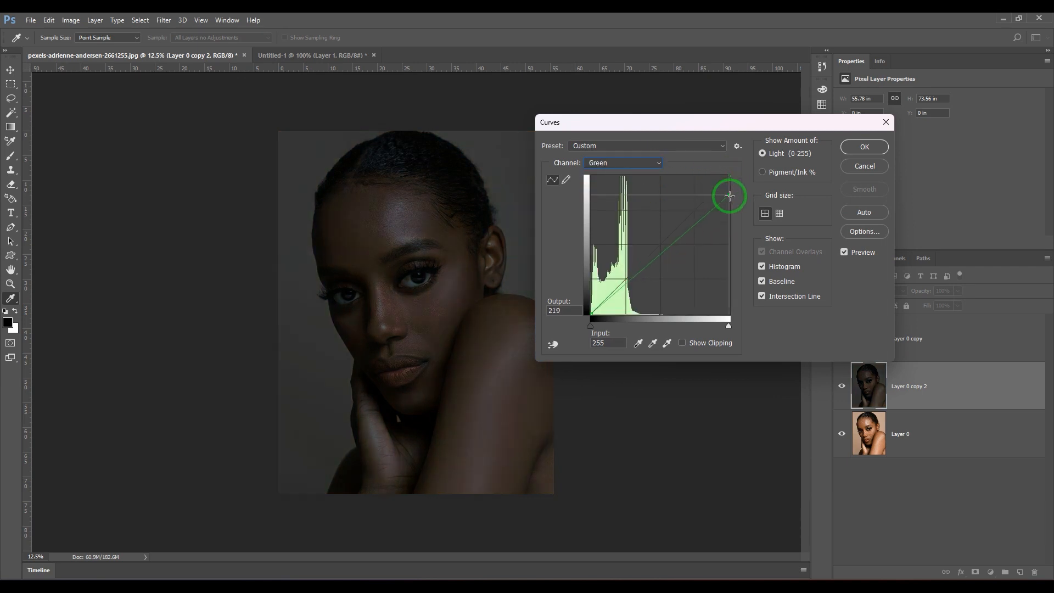
pyautogui.click(651, 163)
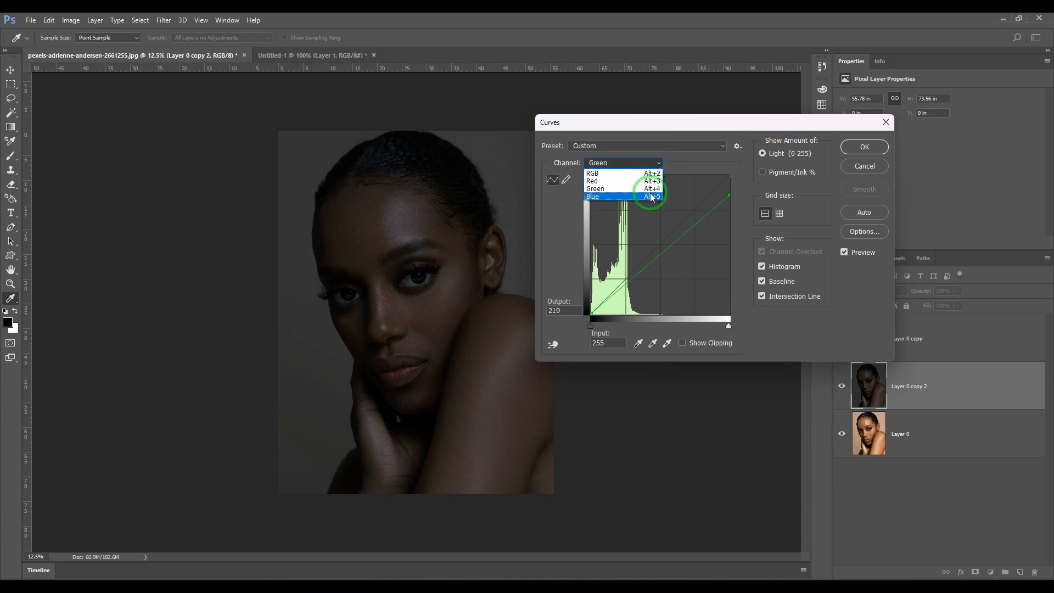
pyautogui.click(631, 181)
pyautogui.moveTo(732, 212); pyautogui.dragTo(730, 242)
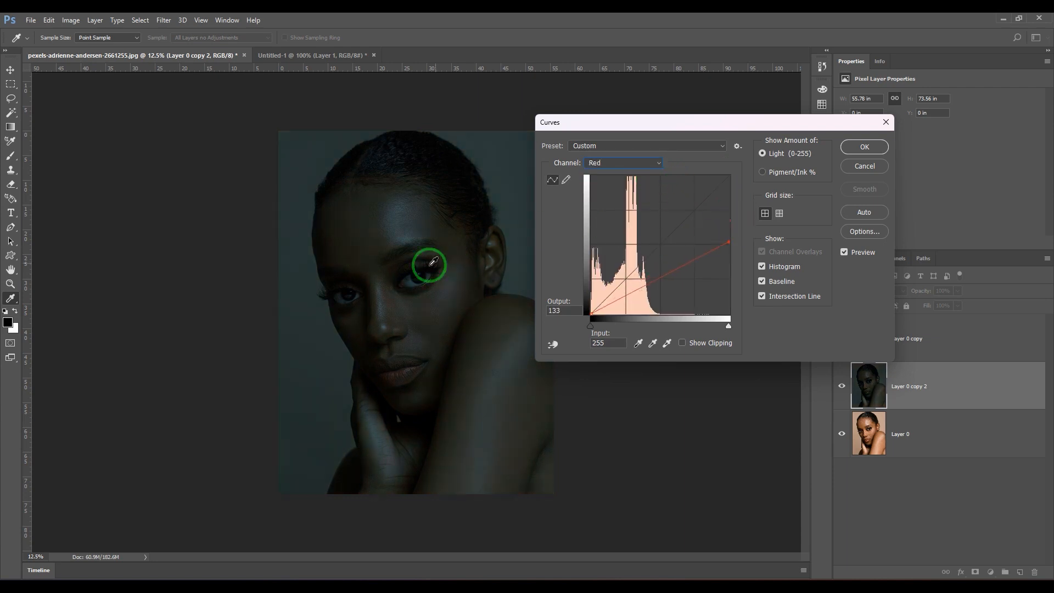
pyautogui.click(861, 149)
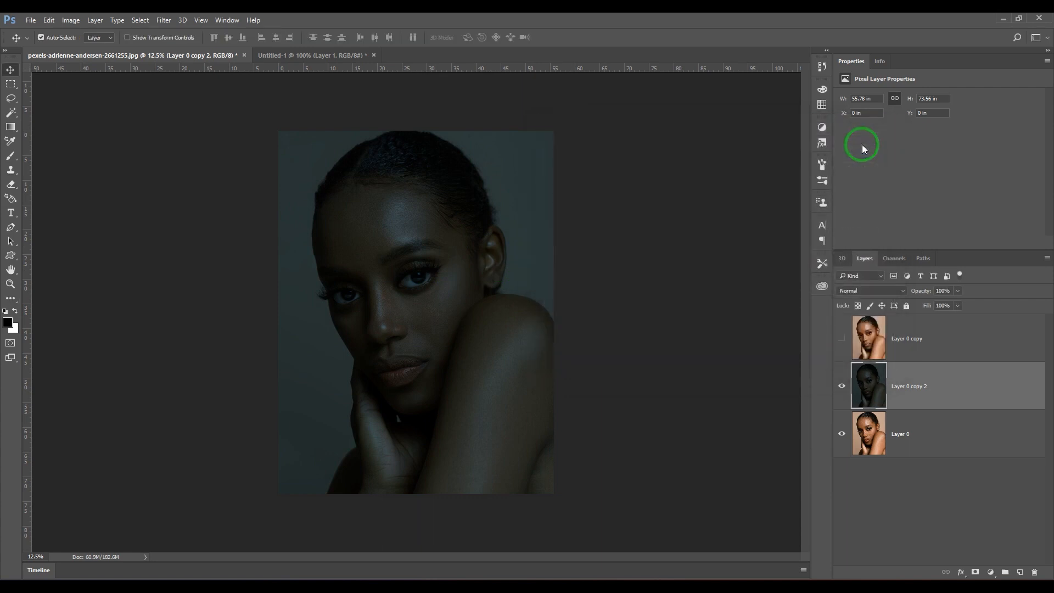
# Show the top portrait copy again and set its brightness to 35.
pyautogui.click(843, 332)
pyautogui.click(865, 337)
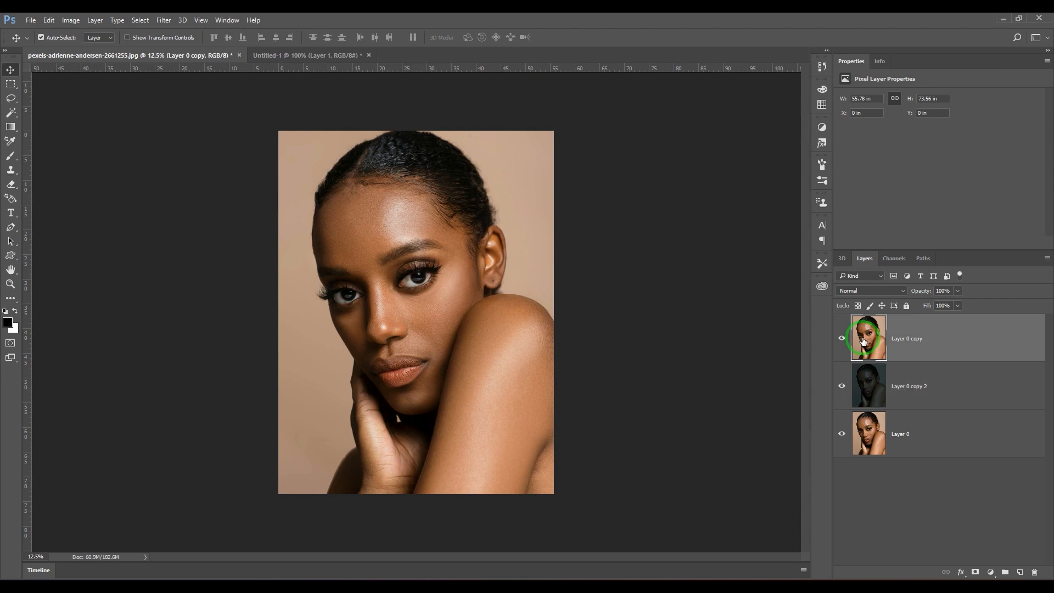
pyautogui.click(71, 20)
pyautogui.click(106, 47)
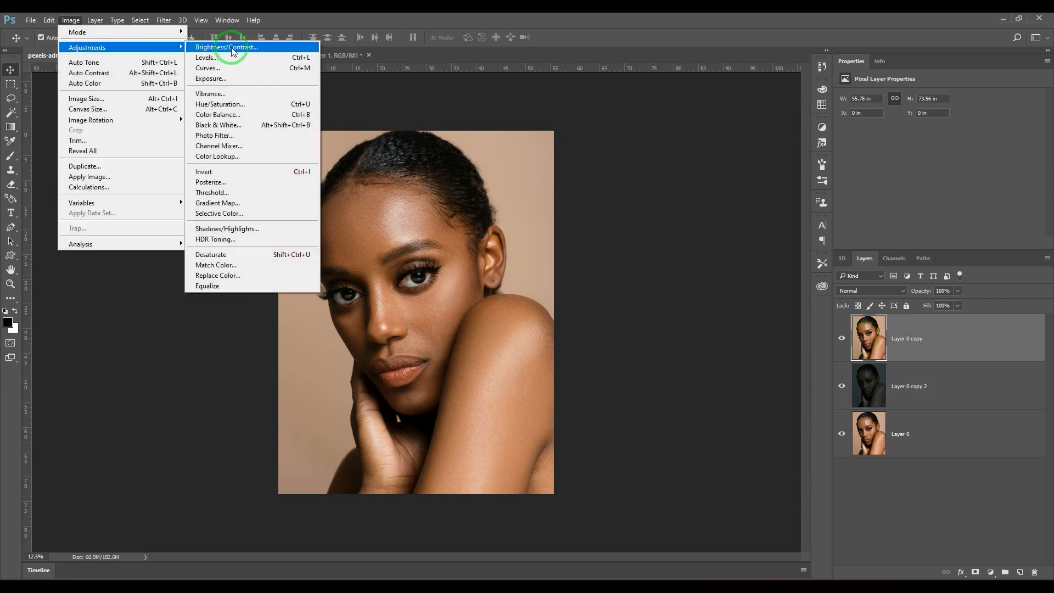
pyautogui.click(231, 50)
pyautogui.moveTo(608, 197); pyautogui.dragTo(621, 197)
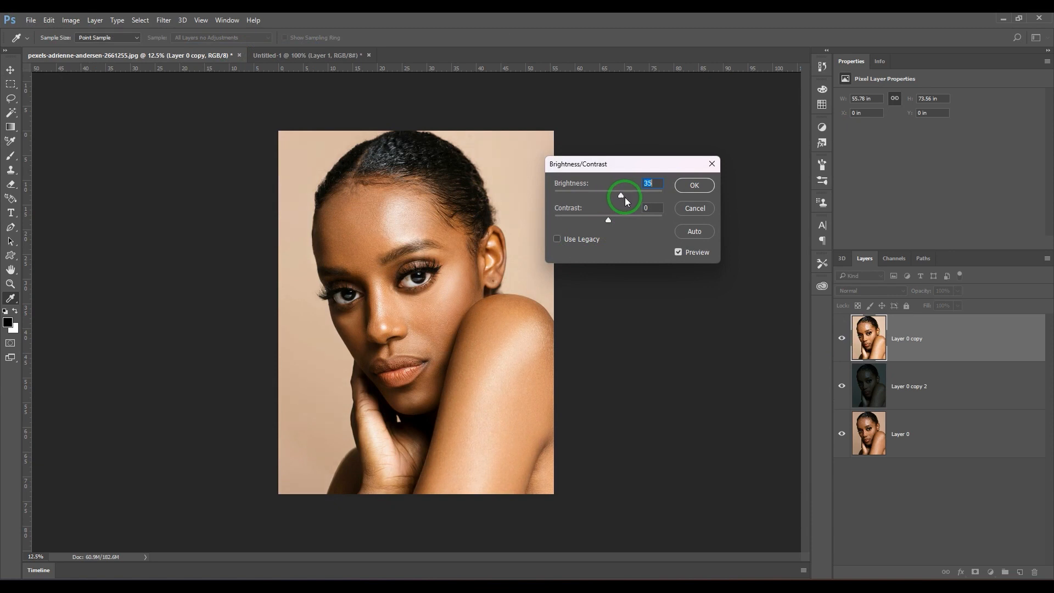
pyautogui.click(694, 185)
pyautogui.press('v')
# Start a Curves adjustment on the top copy and lower the blue channel's white point to output 162.
pyautogui.click(71, 20)
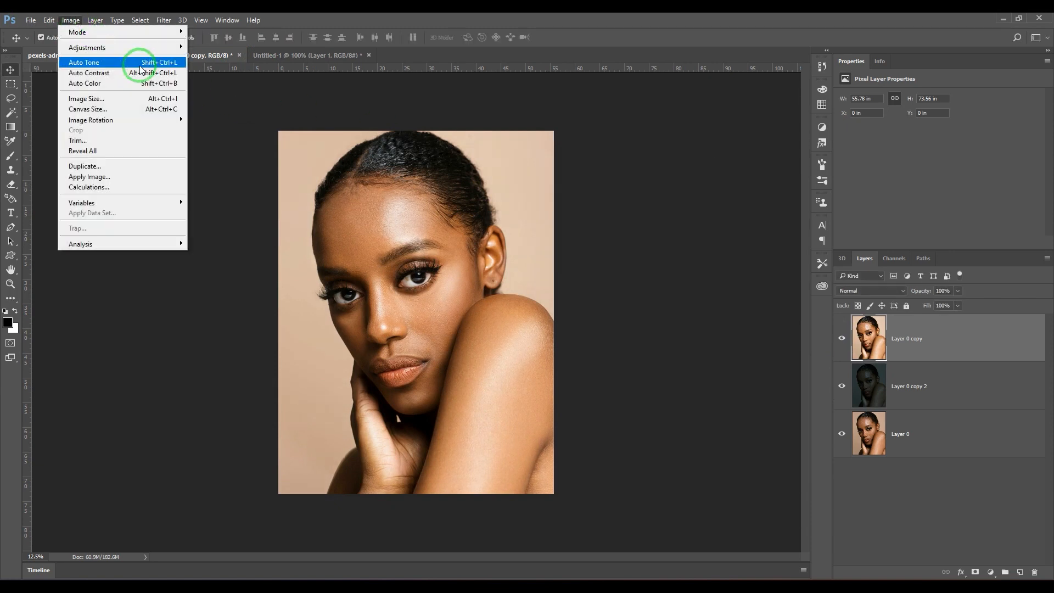
pyautogui.moveTo(145, 51)
pyautogui.click(248, 67)
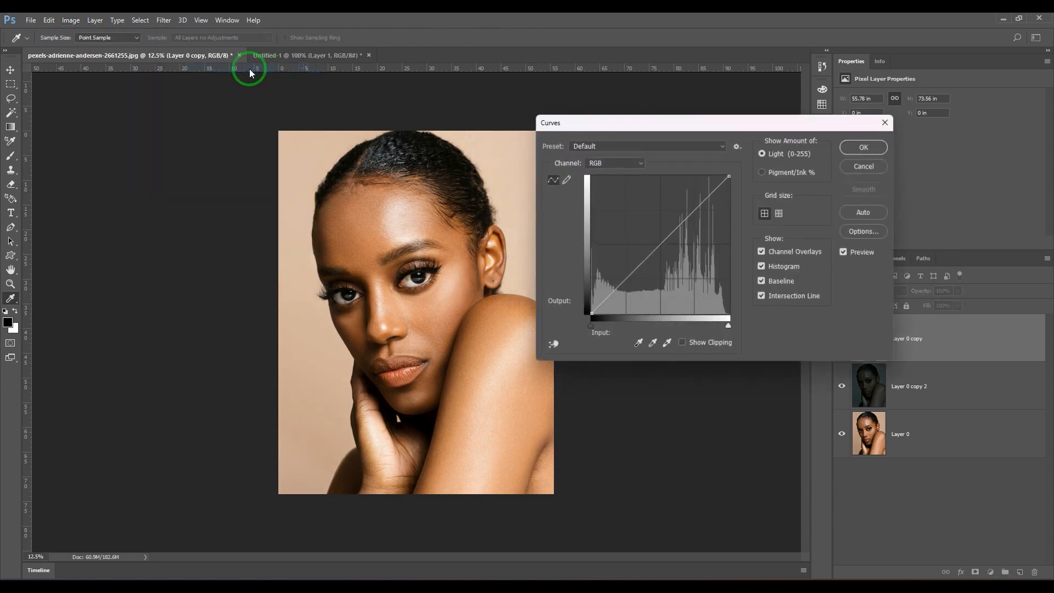
pyautogui.click(631, 162)
pyautogui.click(632, 201)
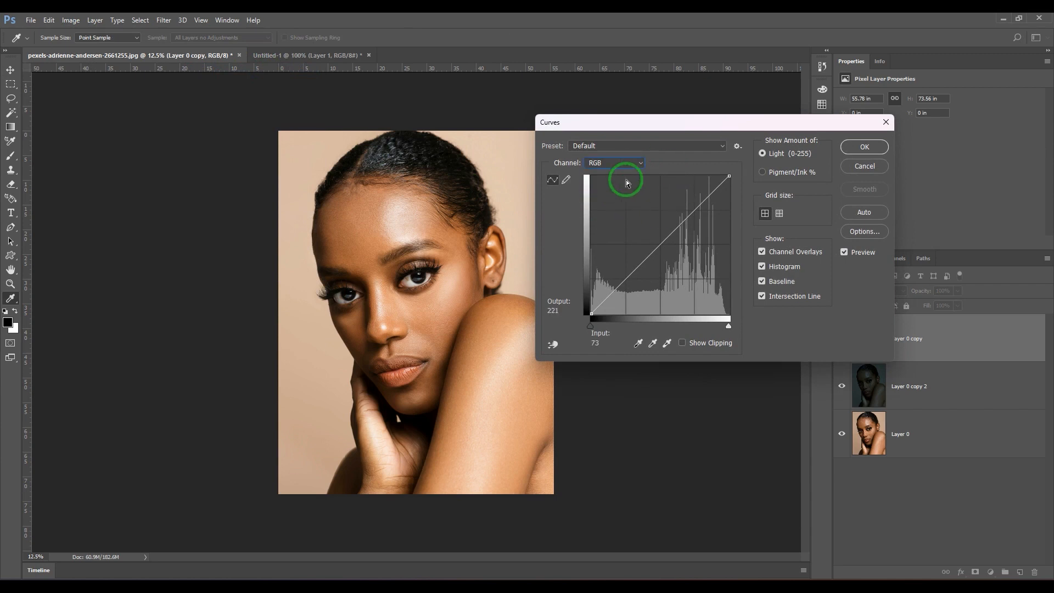
pyautogui.click(628, 163)
pyautogui.click(627, 196)
pyautogui.moveTo(735, 179); pyautogui.dragTo(745, 226)
# Lower the green curve's white point to output 209 and apply the Curves adjustment to the top copy.
pyautogui.click(615, 163)
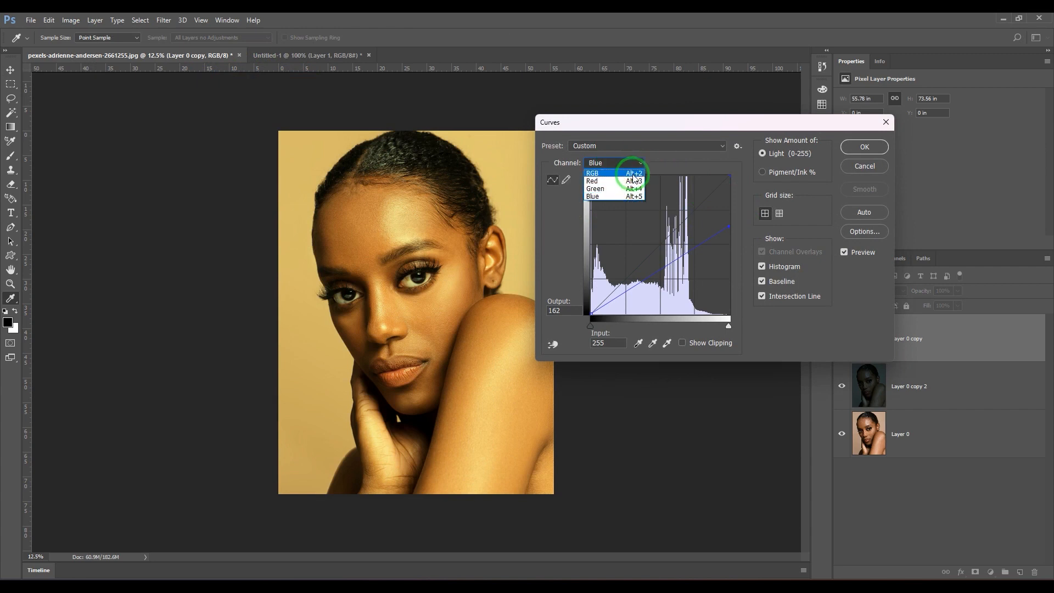
pyautogui.click(628, 188)
pyautogui.moveTo(726, 176); pyautogui.dragTo(736, 202)
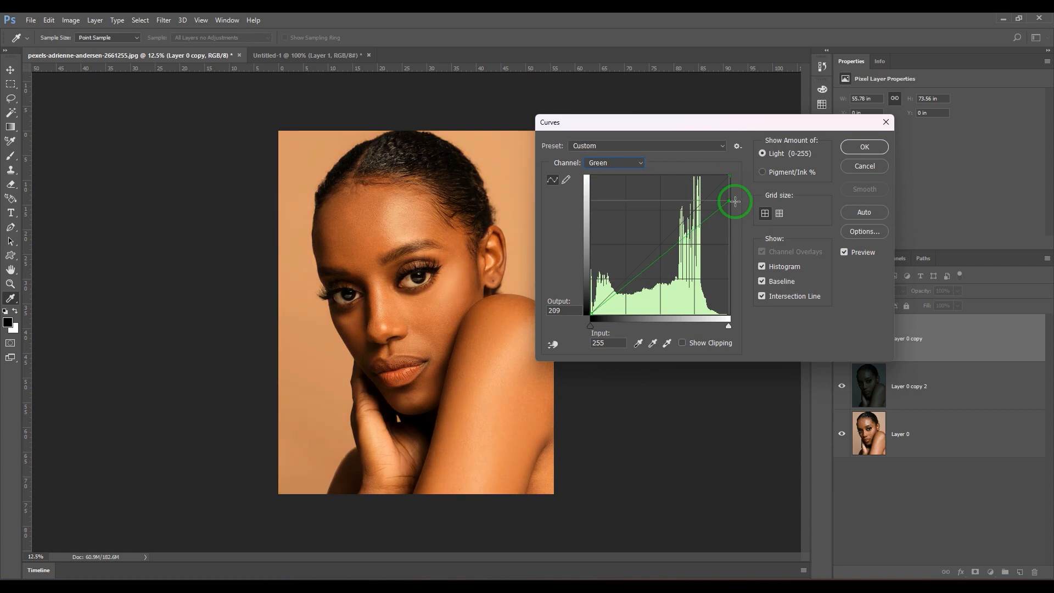
pyautogui.click(864, 146)
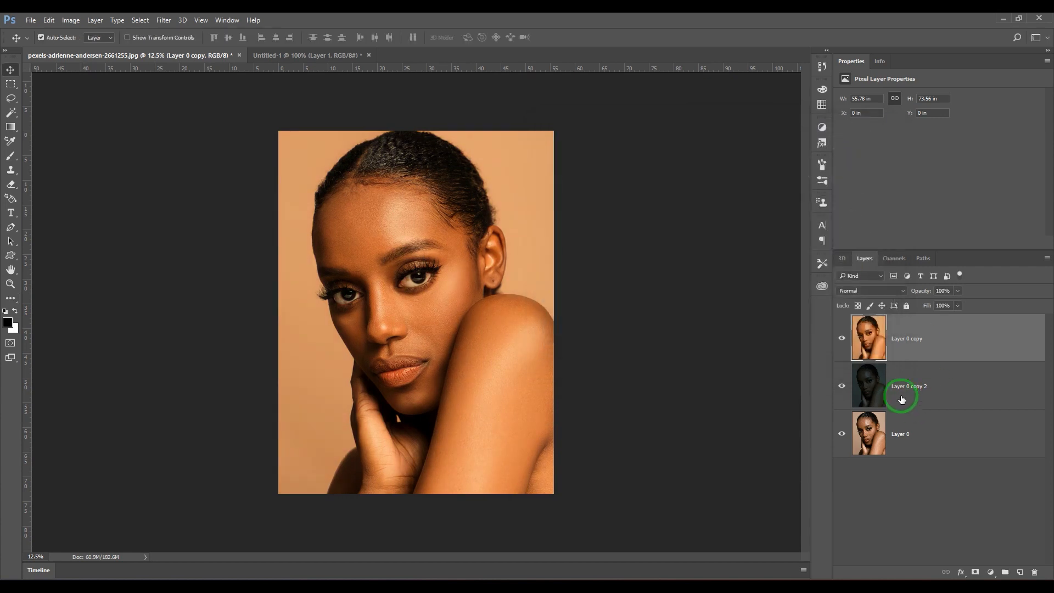
# Compare the original, the dark blue copy and the warm copy by toggling the visibility of the two copies.
pyautogui.click(842, 340)
pyautogui.click(842, 386)
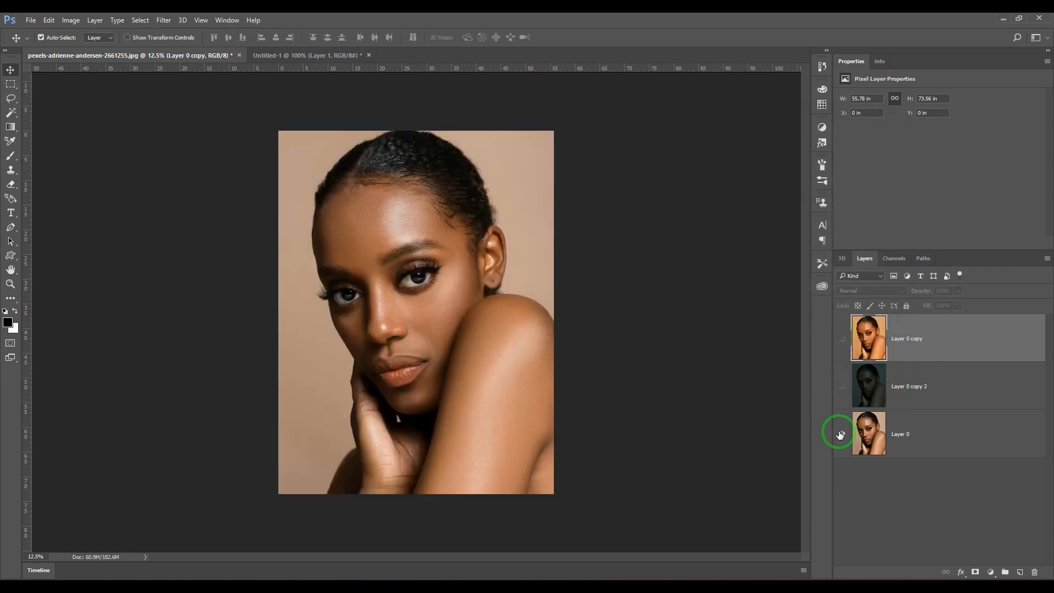
pyautogui.click(842, 386)
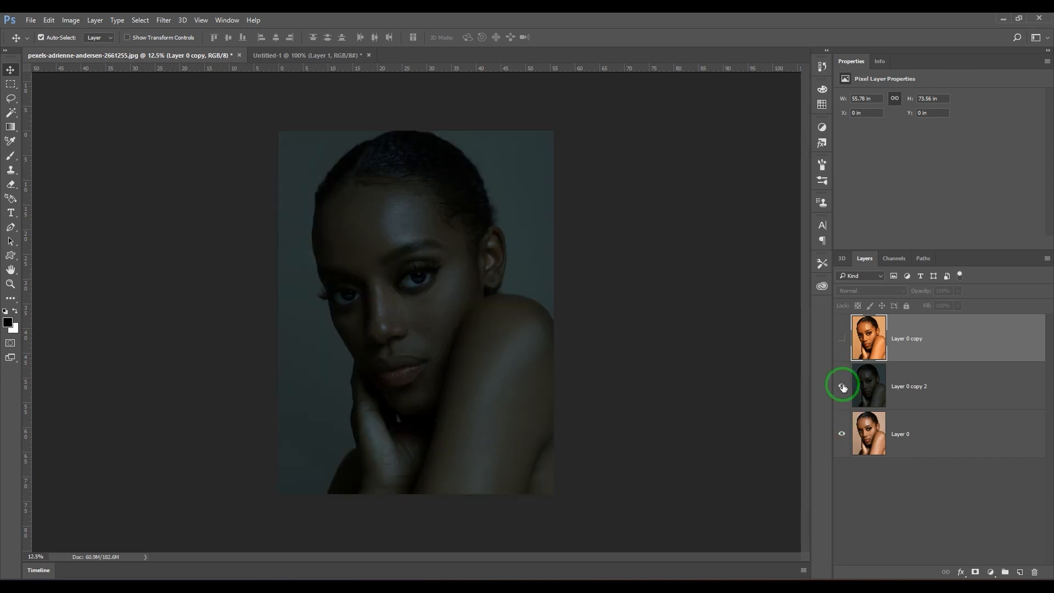
pyautogui.click(842, 339)
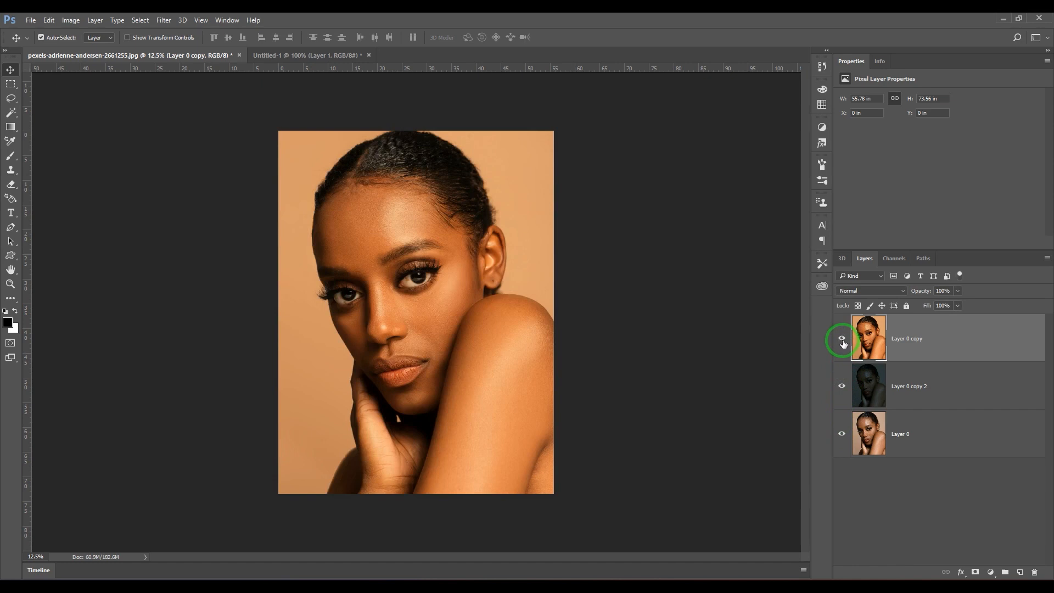
pyautogui.click(842, 339)
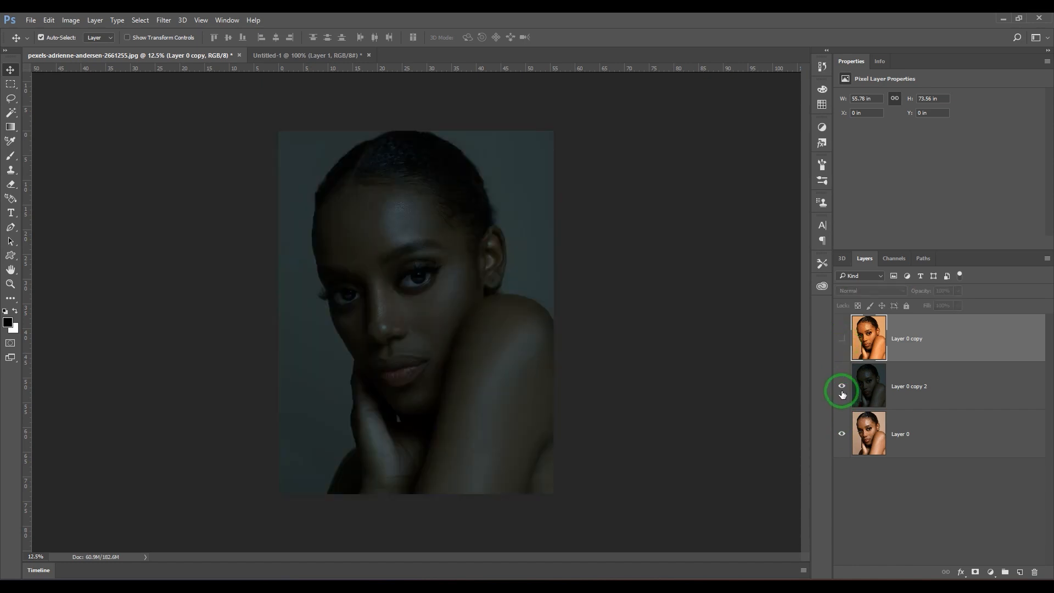
pyautogui.click(842, 339)
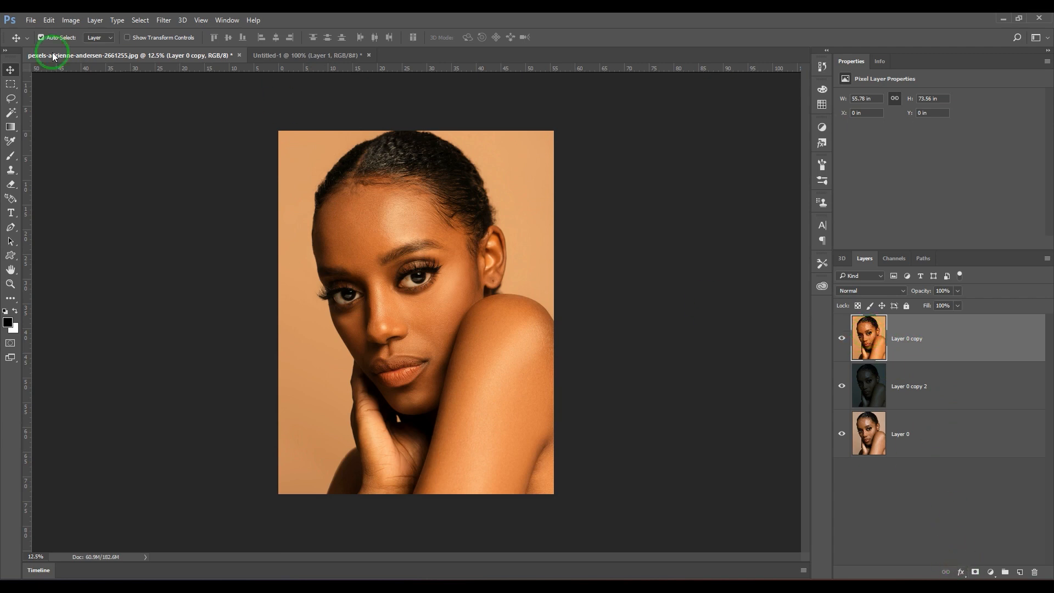
# Add a Hide All layer mask to the warm-toned Layer 0 copy and swap the foreground and background colours.
pyautogui.click(99, 22)
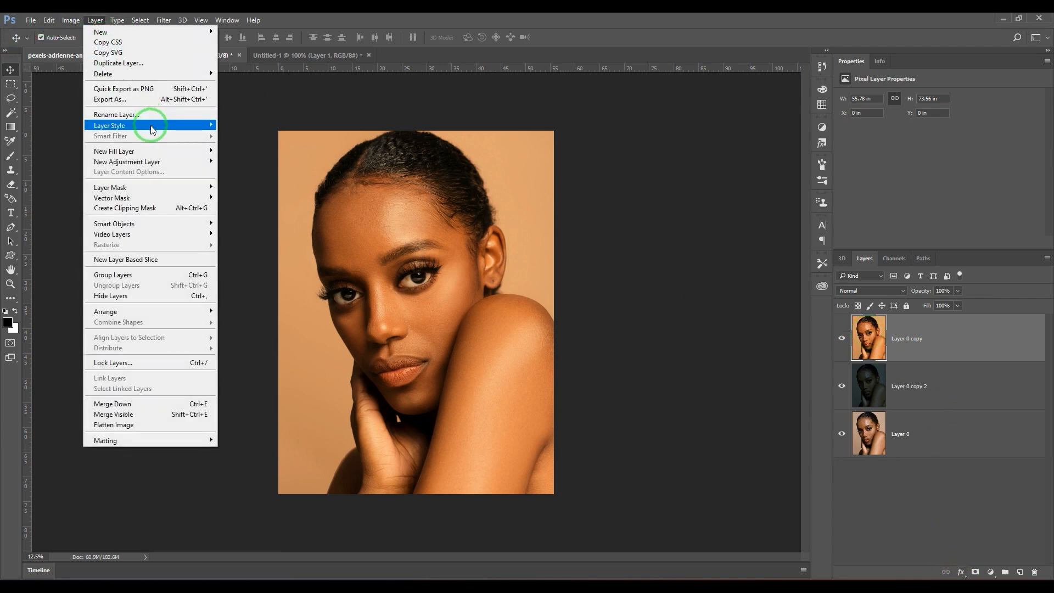
pyautogui.moveTo(167, 186)
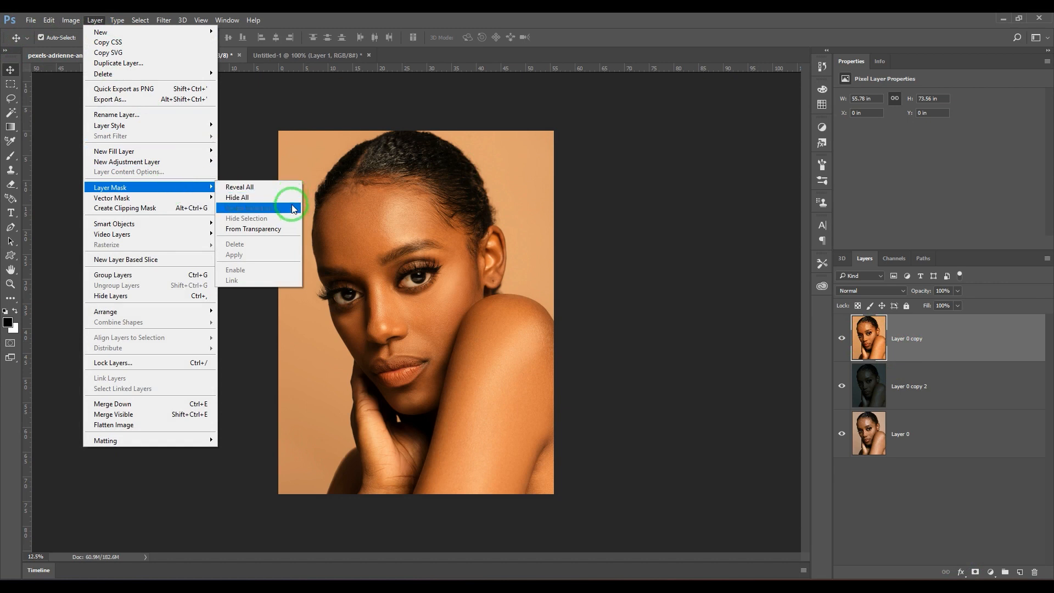
pyautogui.click(292, 198)
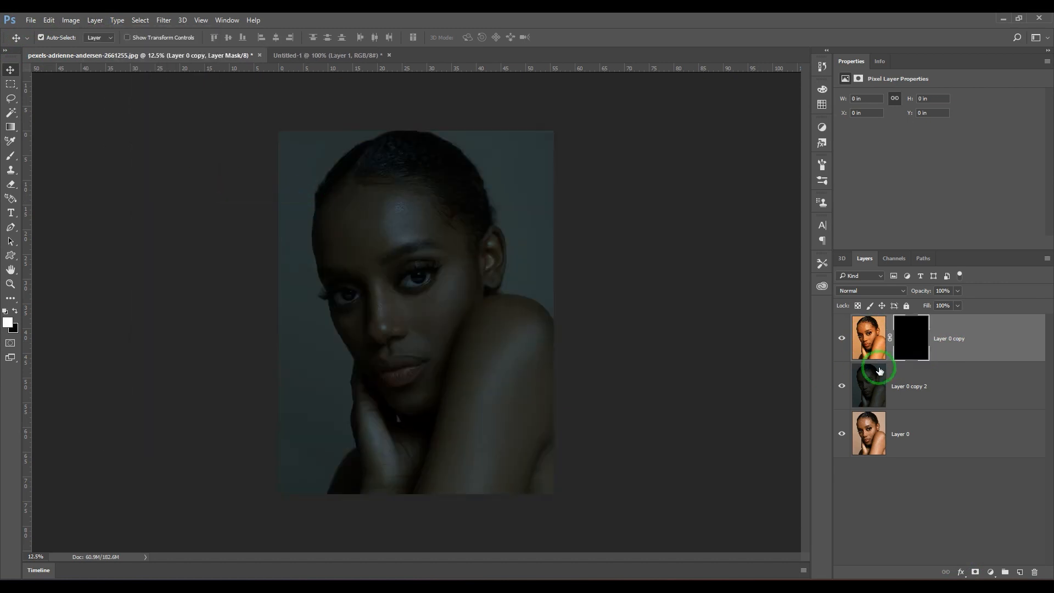
pyautogui.press('x')
# Copy the blurred window-pane shape layer from the Untitled-1 document into the portrait document, and return to the portrait.
pyautogui.click(358, 53)
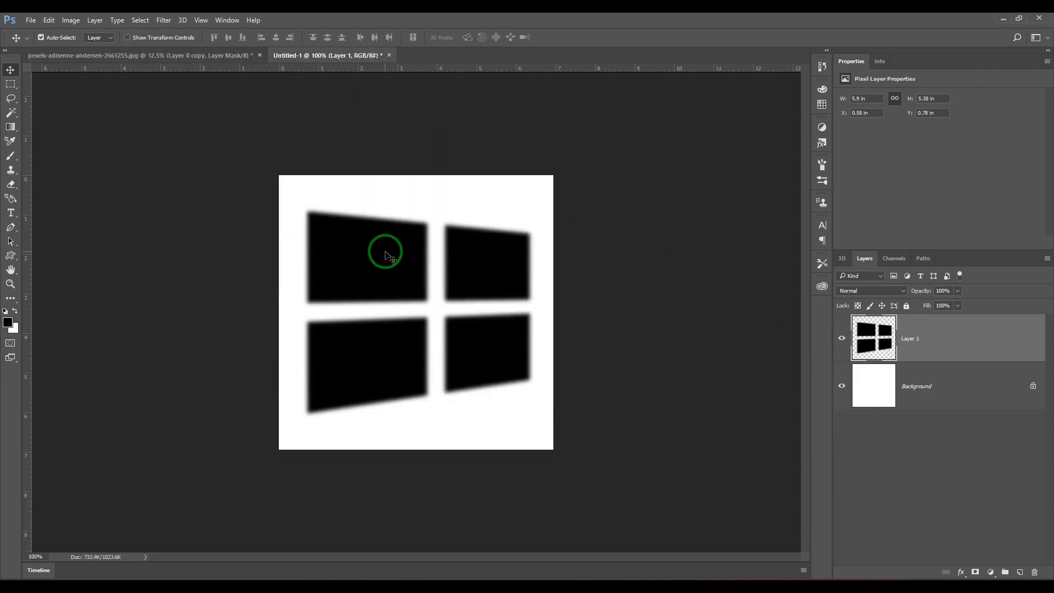
pyautogui.moveTo(390, 255)
pyautogui.mouseDown()
pyautogui.moveTo(470, 264)
pyautogui.moveTo(392, 255)
pyautogui.mouseUp()
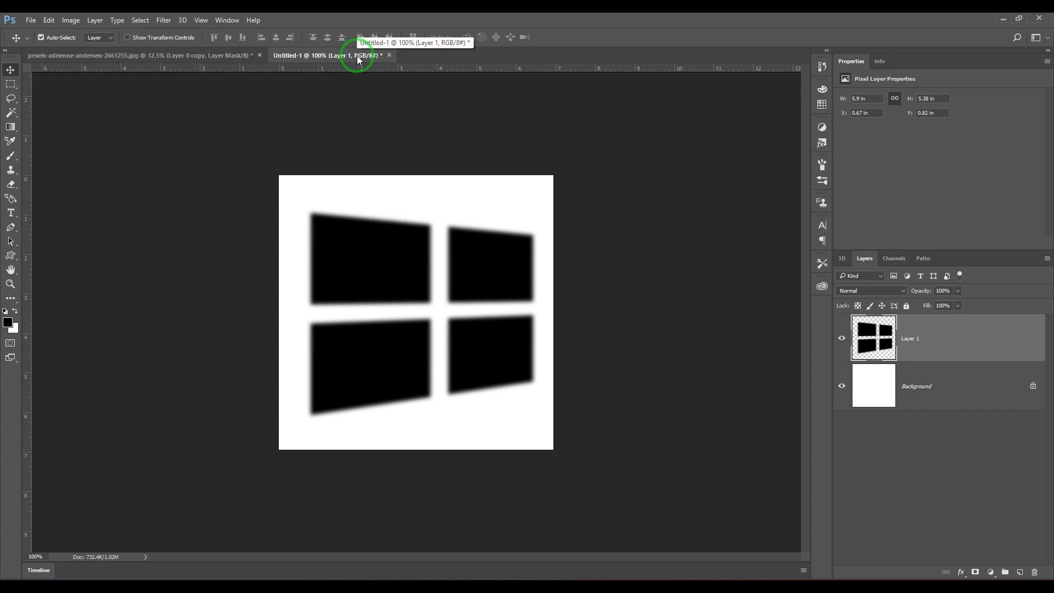
pyautogui.moveTo(357, 59); pyautogui.dragTo(75, 324)
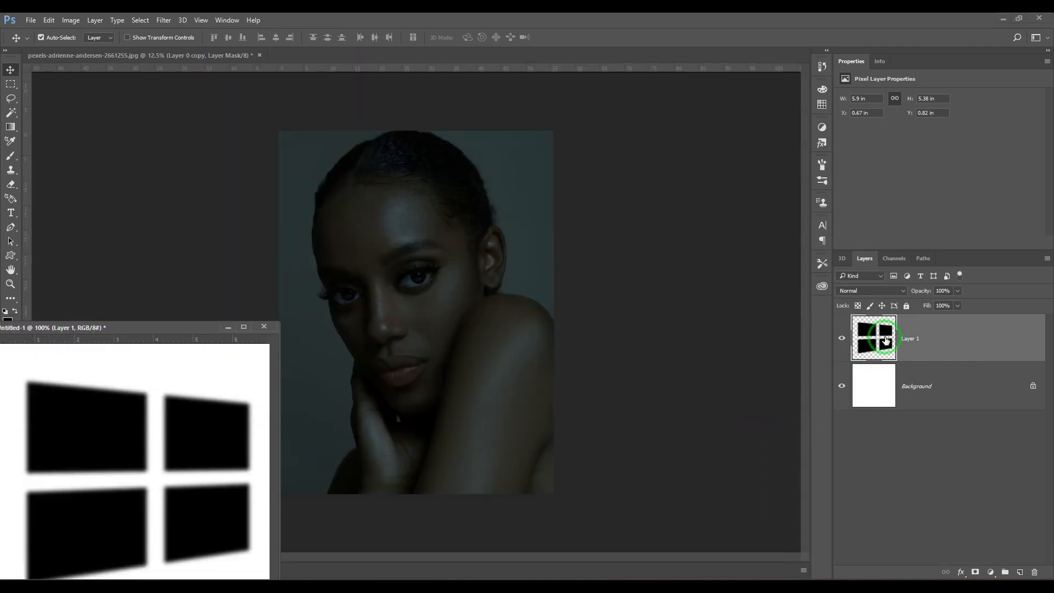
pyautogui.moveTo(886, 340); pyautogui.dragTo(414, 314)
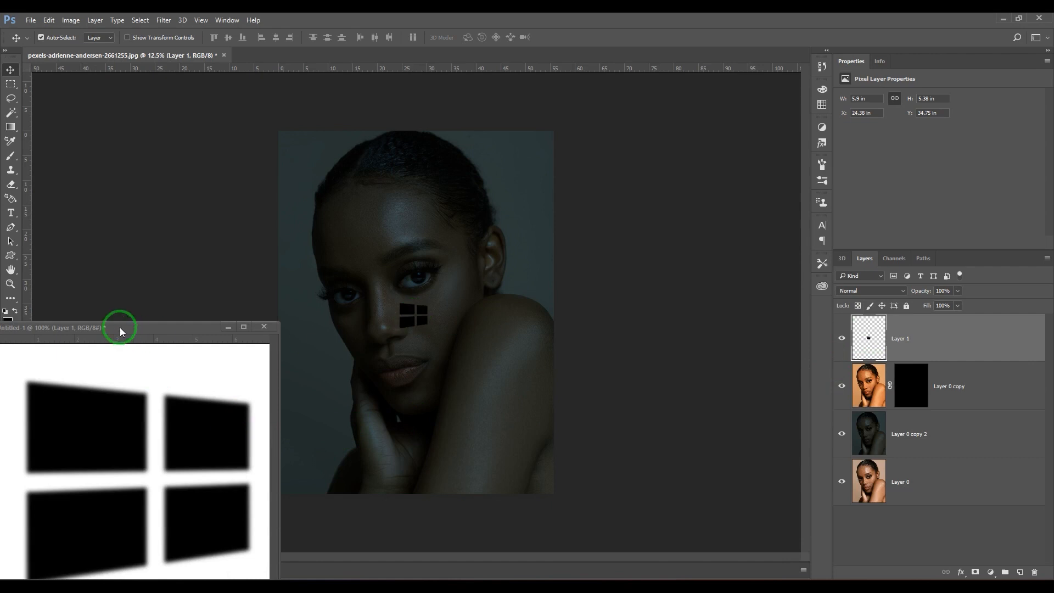
pyautogui.moveTo(120, 329); pyautogui.dragTo(516, 56)
pyautogui.click(209, 58)
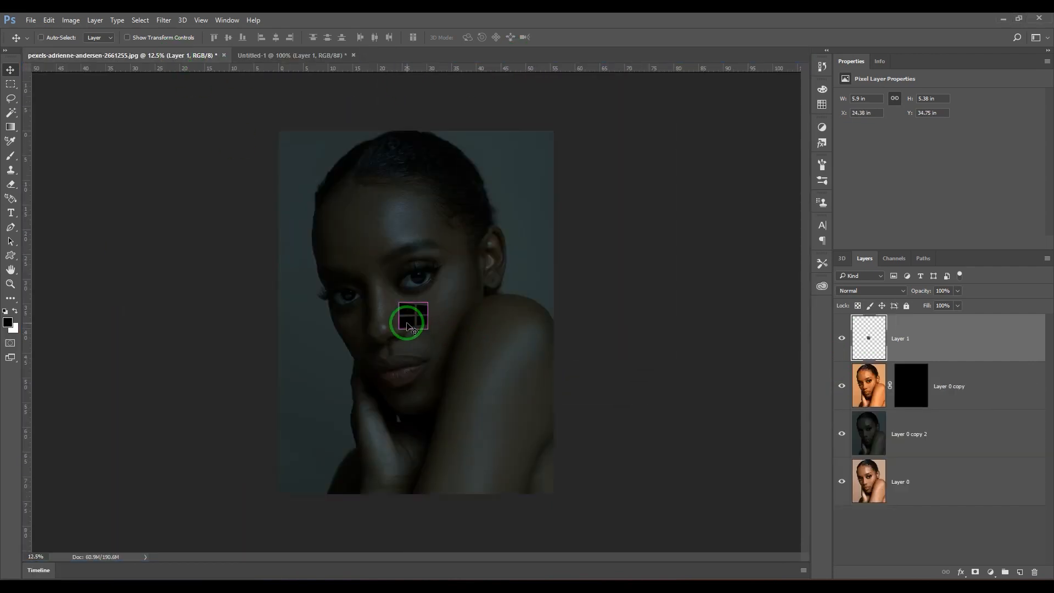
# Scale the window shape to about 836% and rotate it about -12.7° so it covers the woman's face.
pyautogui.hotkey('ctrl', 't')
pyautogui.moveTo(429, 304); pyautogui.dragTo(559, 183)
pyautogui.moveTo(428, 299); pyautogui.dragTo(346, 335)
pyautogui.moveTo(463, 226); pyautogui.dragTo(534, 169)
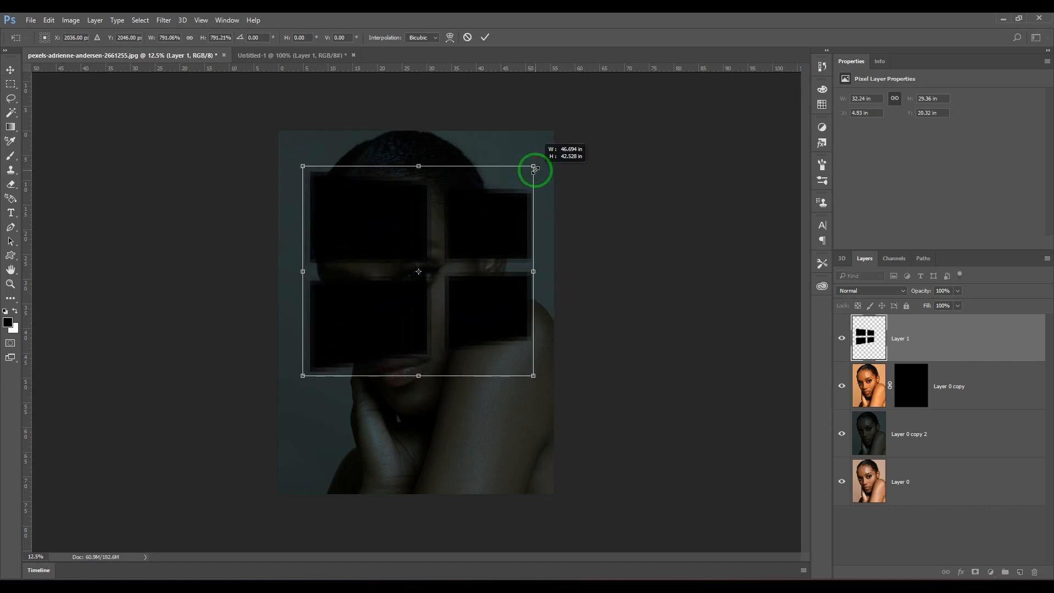
pyautogui.moveTo(278, 155); pyautogui.dragTo(268, 194)
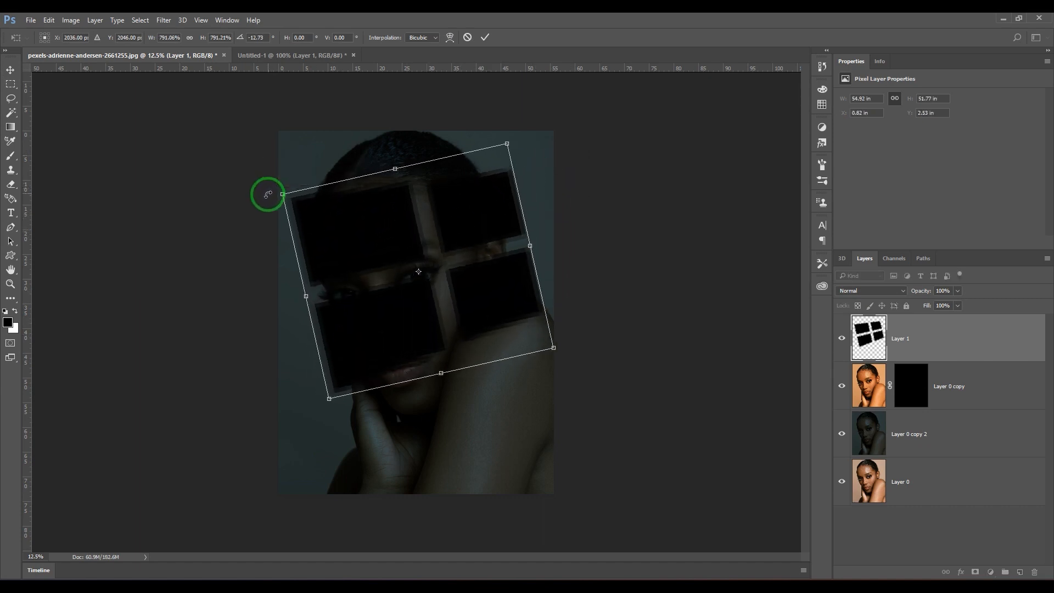
pyautogui.moveTo(505, 144); pyautogui.dragTo(518, 129)
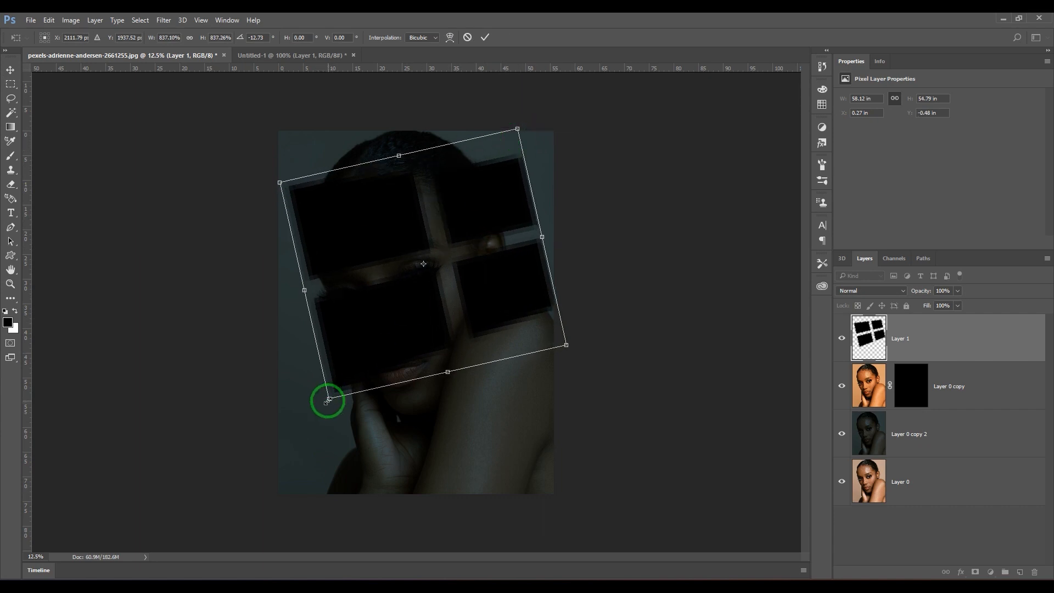
pyautogui.moveTo(329, 401)
pyautogui.mouseDown()
pyautogui.moveTo(306, 419)
pyautogui.moveTo(336, 407)
pyautogui.mouseUp()
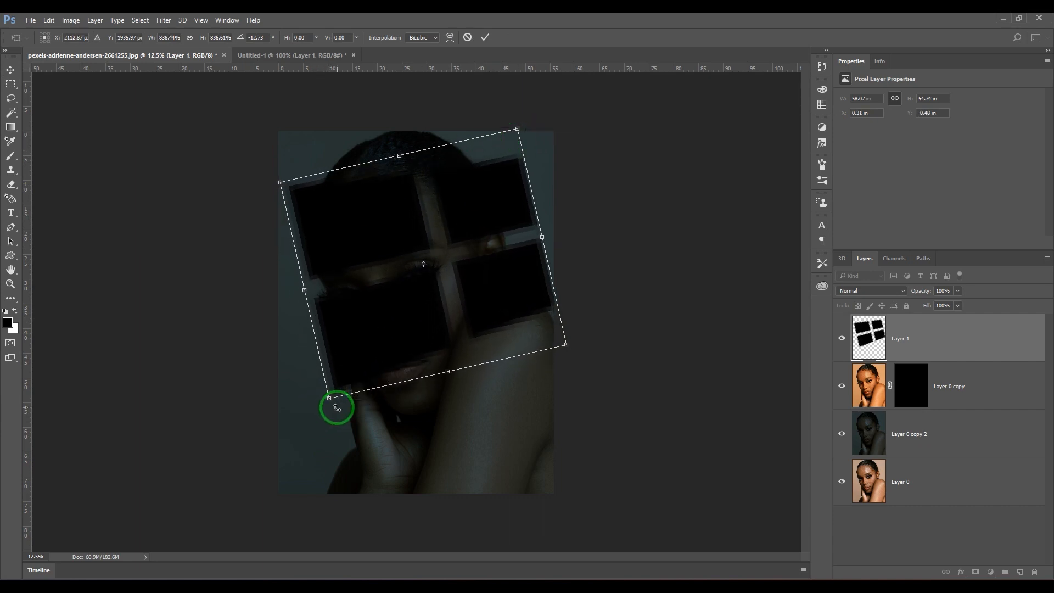
pyautogui.press('Return')
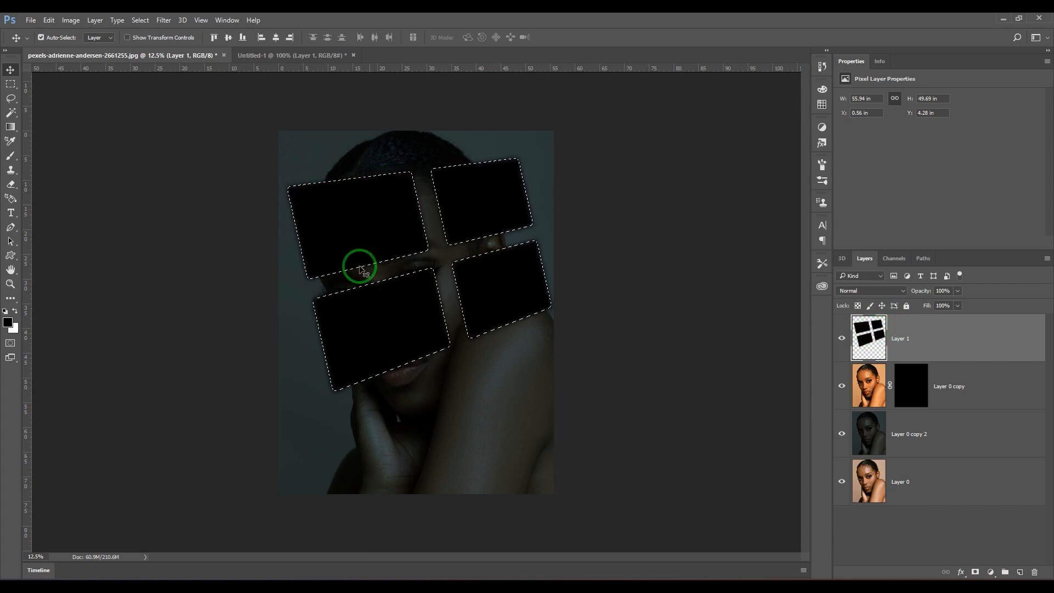
# Hide the window shape layer, fill its loaded selection with white on the Layer 0 copy mask, and deselect.
pyautogui.click(841, 338)
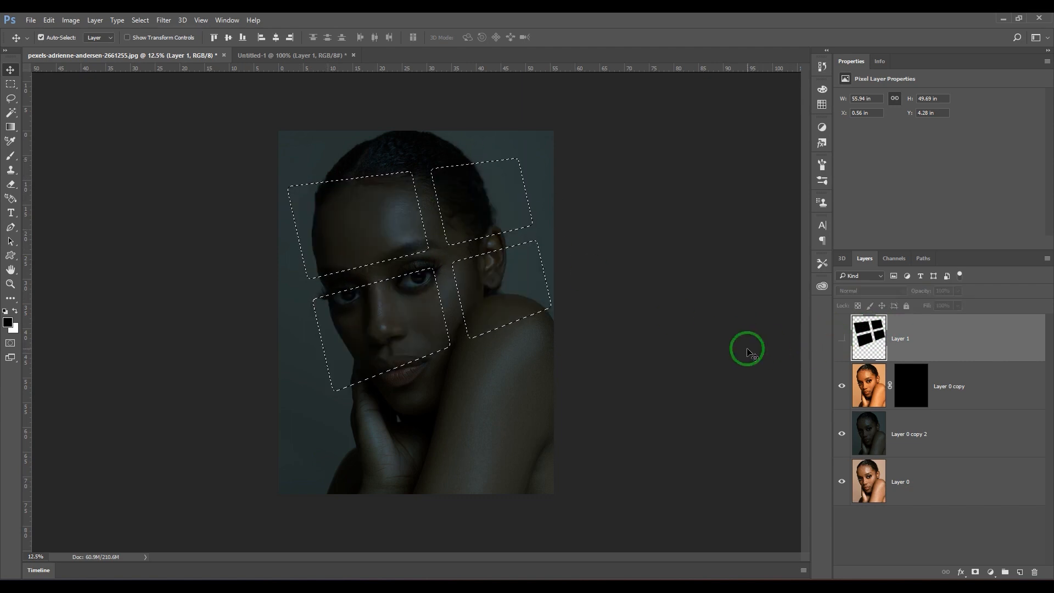
pyautogui.click(913, 382)
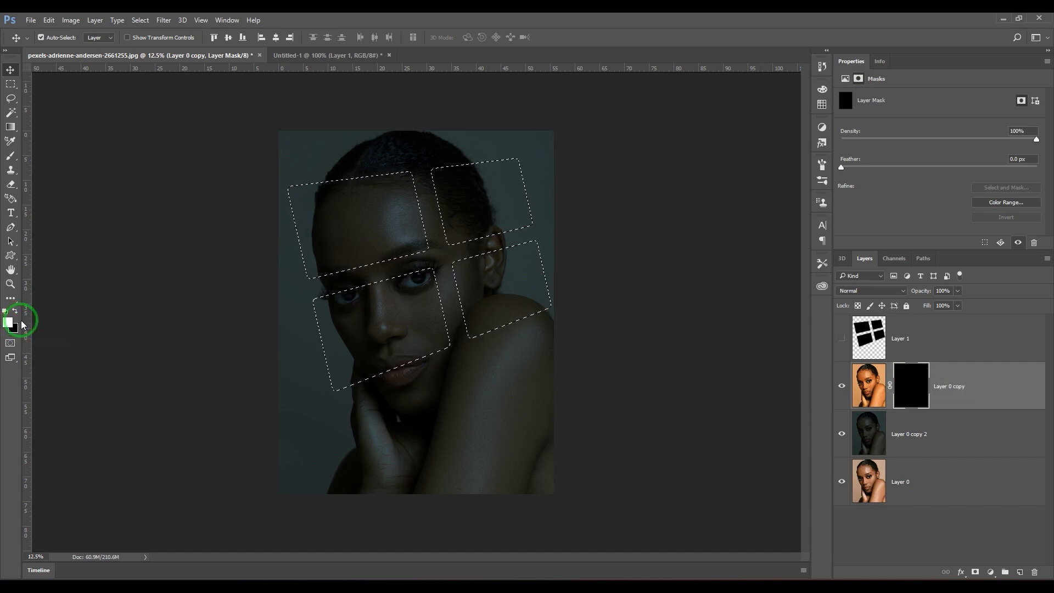
pyautogui.hotkey('alt', 'BackSpace')
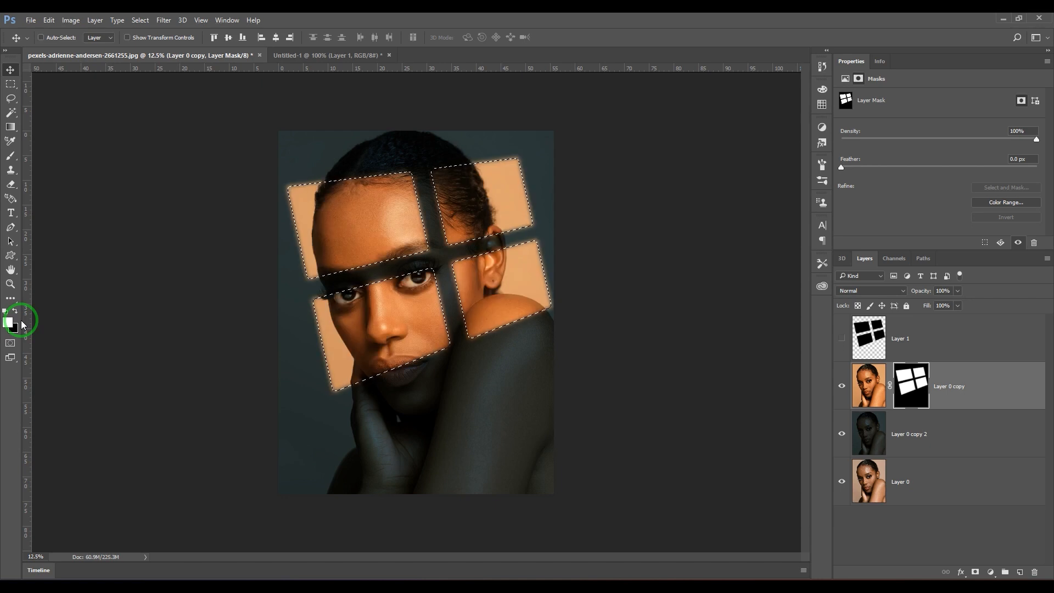
pyautogui.hotkey('ctrl', 'd')
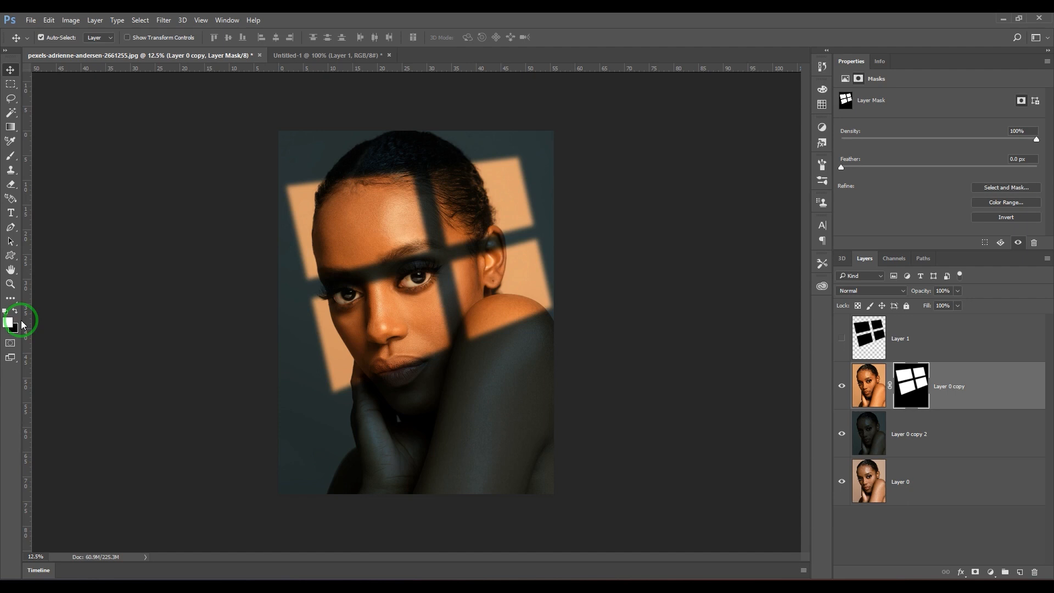
# Try inverting the window pattern in the Layer 0 copy mask and revert the inversion.
pyautogui.click(917, 384)
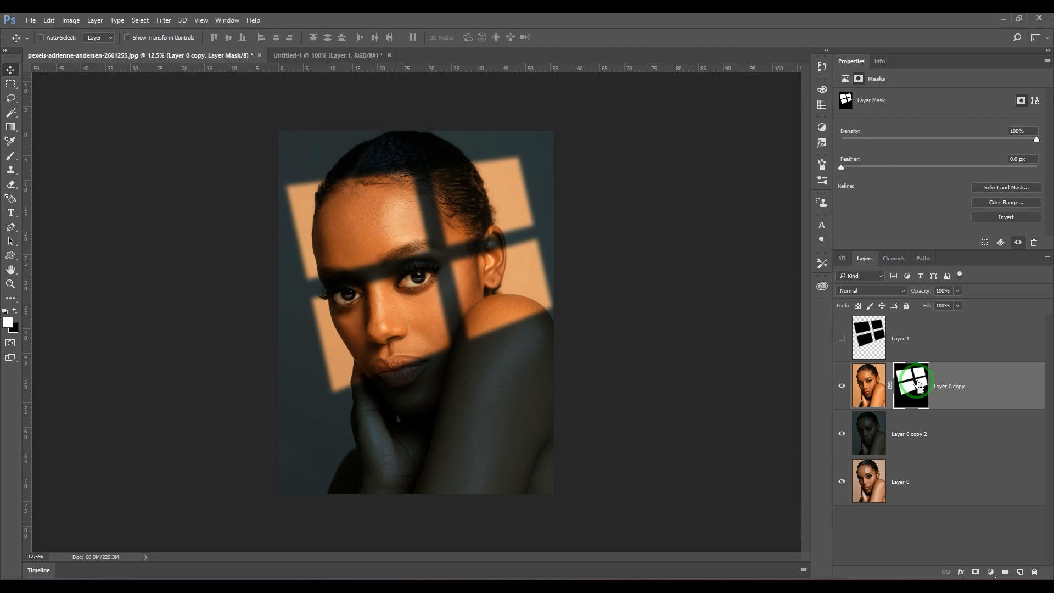
pyautogui.hotkey('ctrl', 'i')
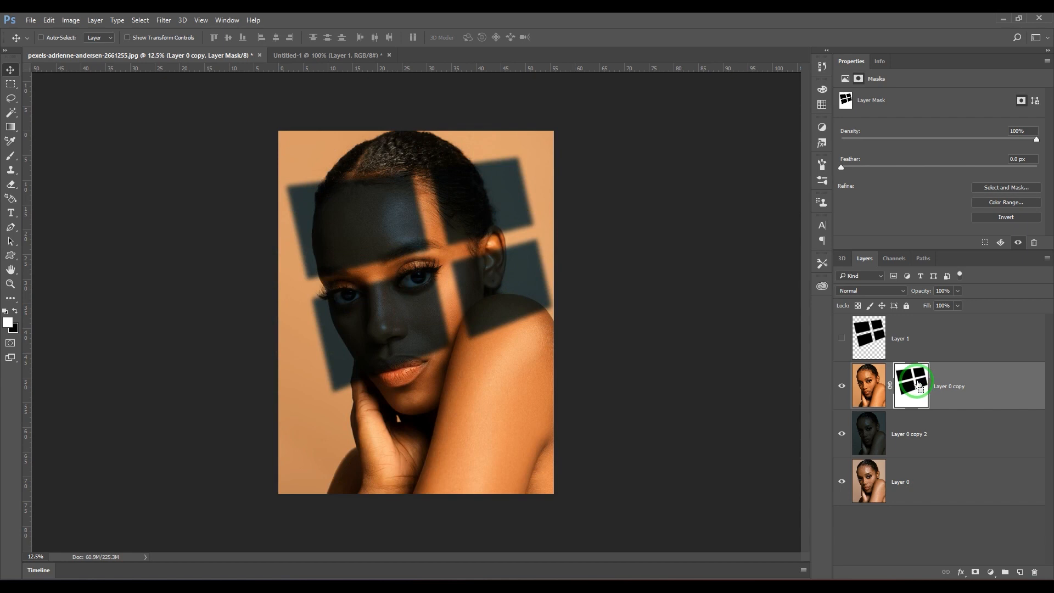
pyautogui.hotkey('ctrl', 'i')
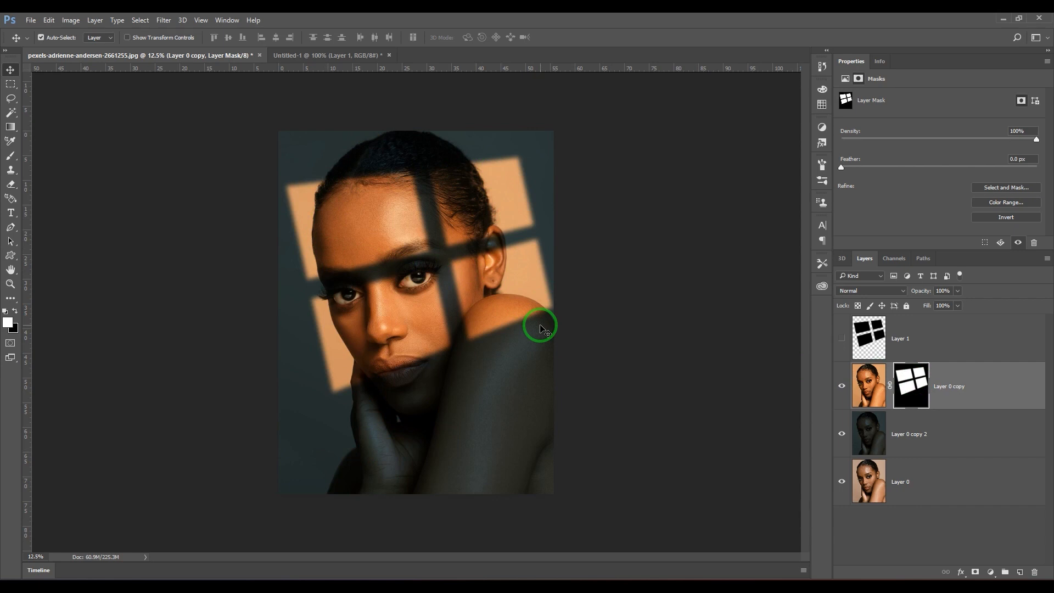
# Compare the window light effect with the original portrait by hiding and showing both toned copies.
pyautogui.moveTo(842, 434); pyautogui.dragTo(844, 389)
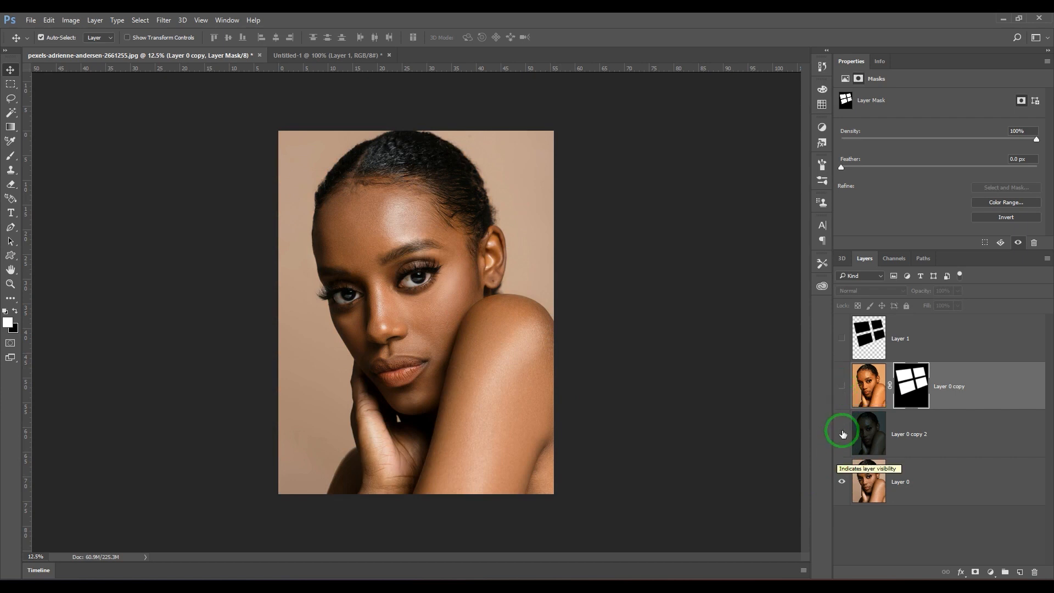
pyautogui.click(843, 434)
pyautogui.click(842, 386)
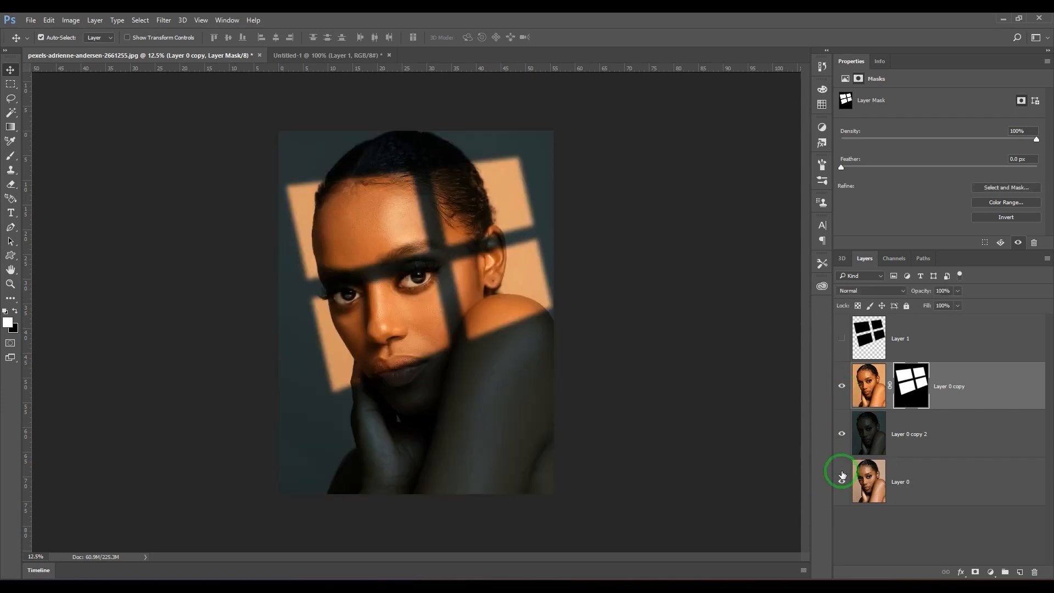
# Move the original Layer 0 above Layer 0 copy, compare before and after by toggling its visibility, and leave it hidden.
pyautogui.moveTo(909, 481); pyautogui.dragTo(928, 384)
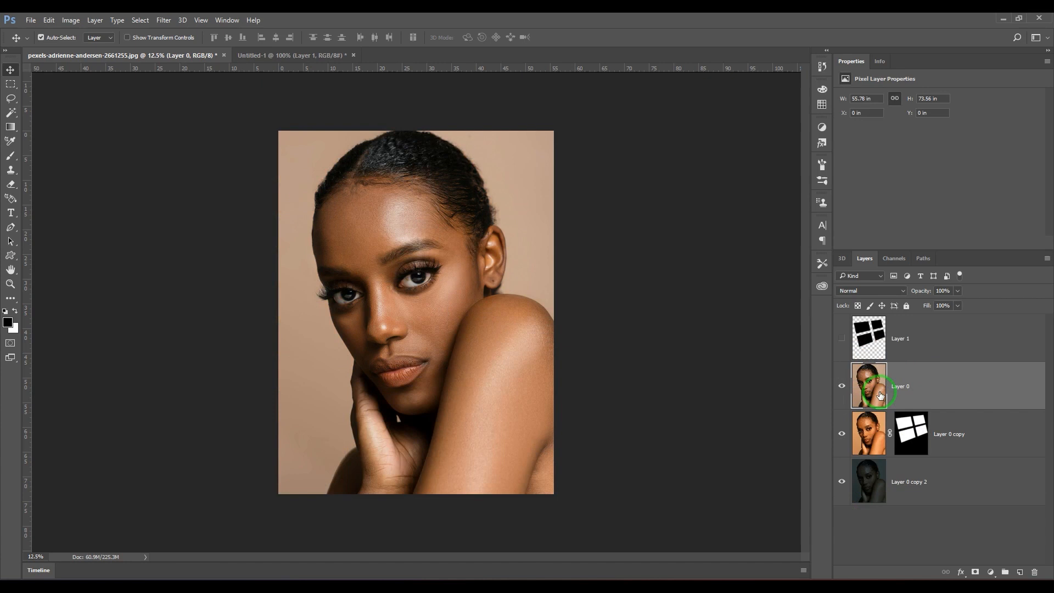
pyautogui.click(841, 386)
pyautogui.click(841, 387)
pyautogui.click(841, 386)
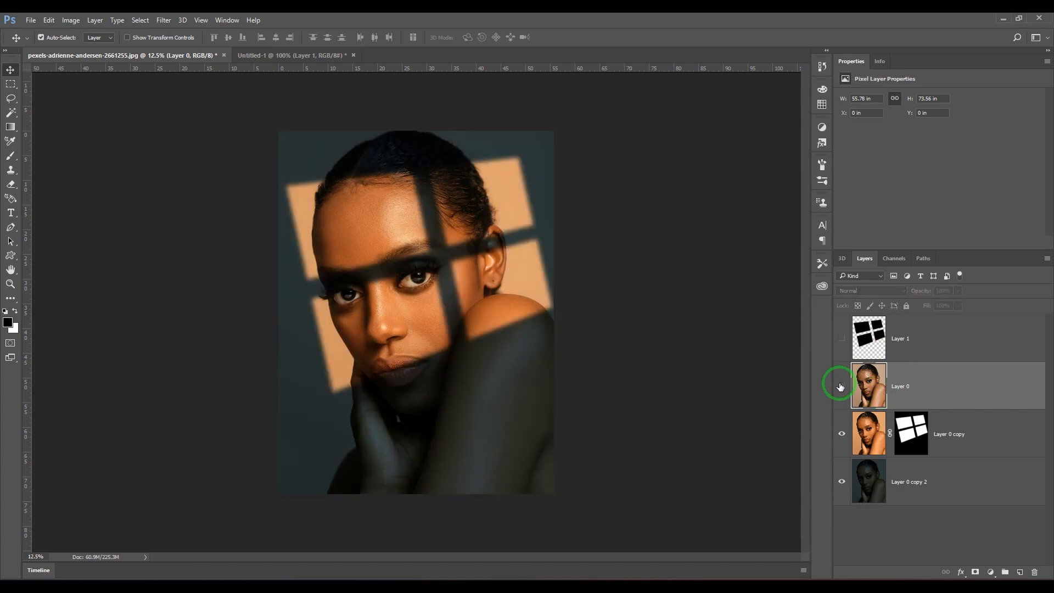